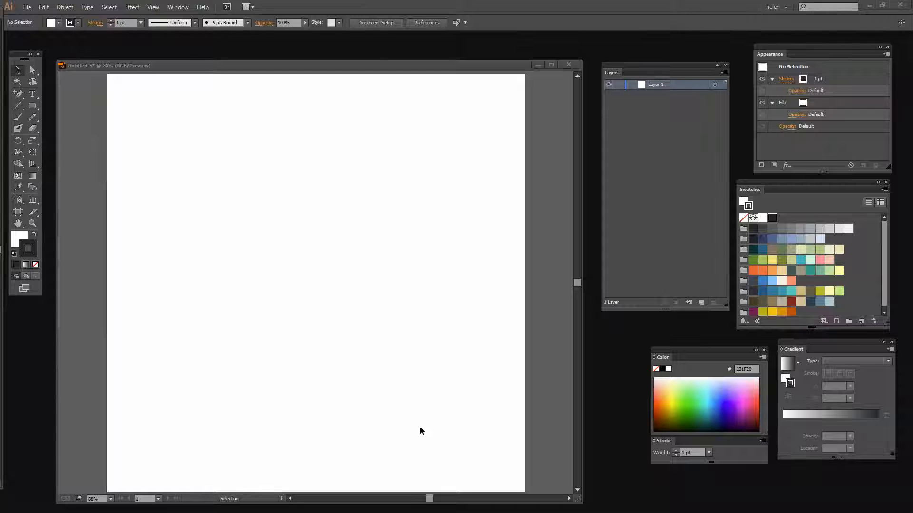
{"action": "left_click_drag", "start_coordinate": [286, 60], "coordinate": [283, 47]}
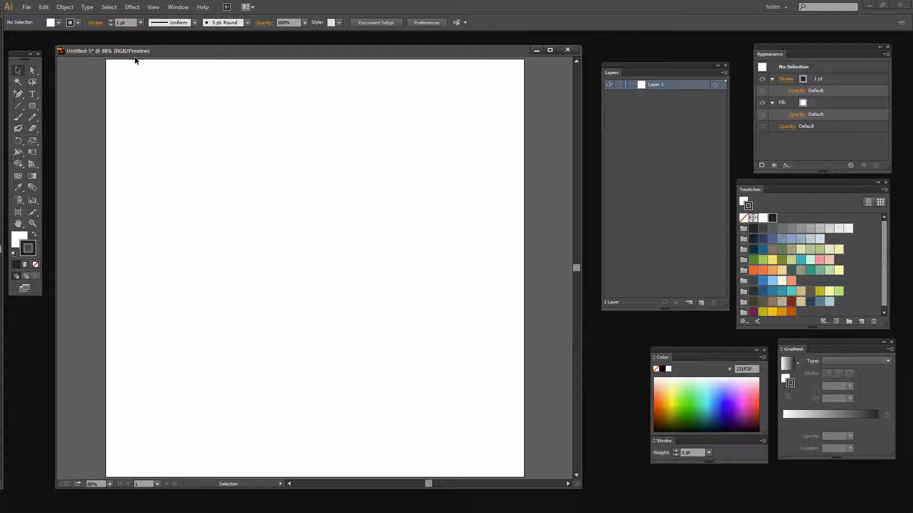
{"action": "left_click", "coordinate": [177, 7]}
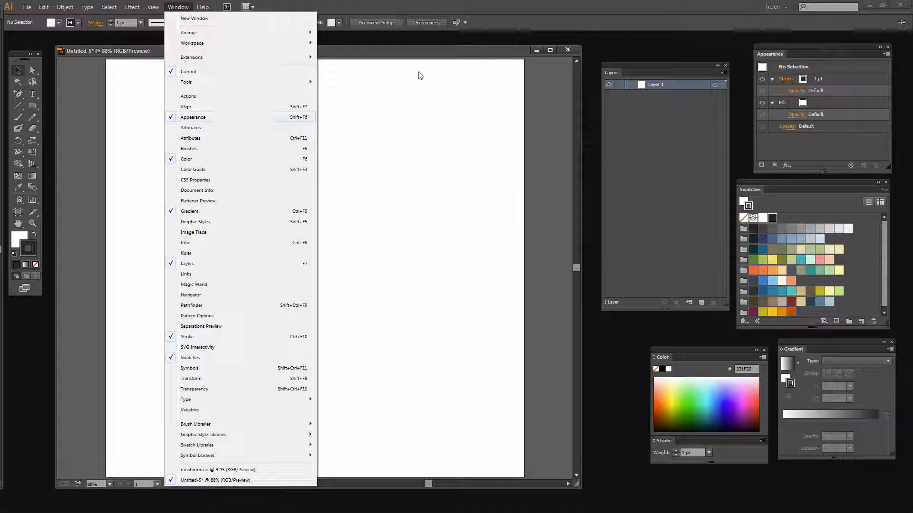
{"action": "left_click", "coordinate": [411, 52]}
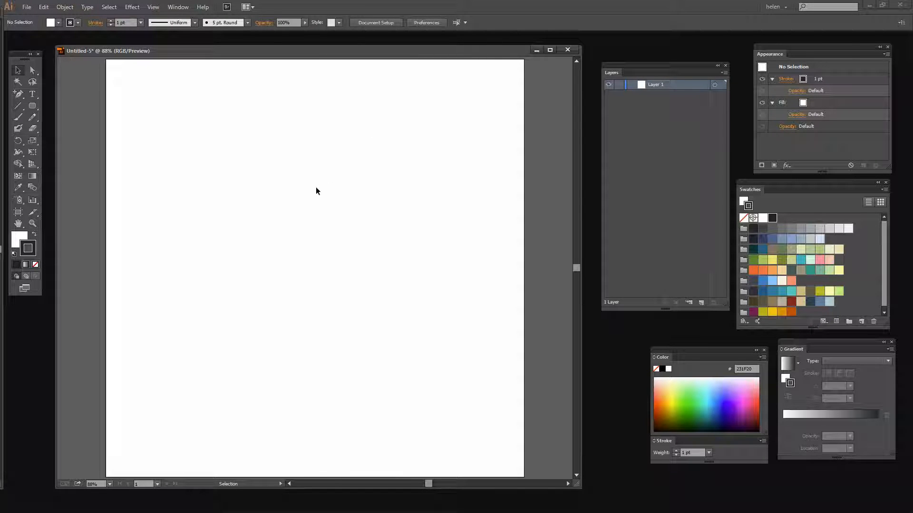
Step: Draw a vertical line about 331 pt long near the artboard's centre and set its stroke weight to 50 pt
{"action": "left_click", "coordinate": [19, 107]}
{"action": "left_click_drag", "start_coordinate": [301, 241], "coordinate": [299, 379]}
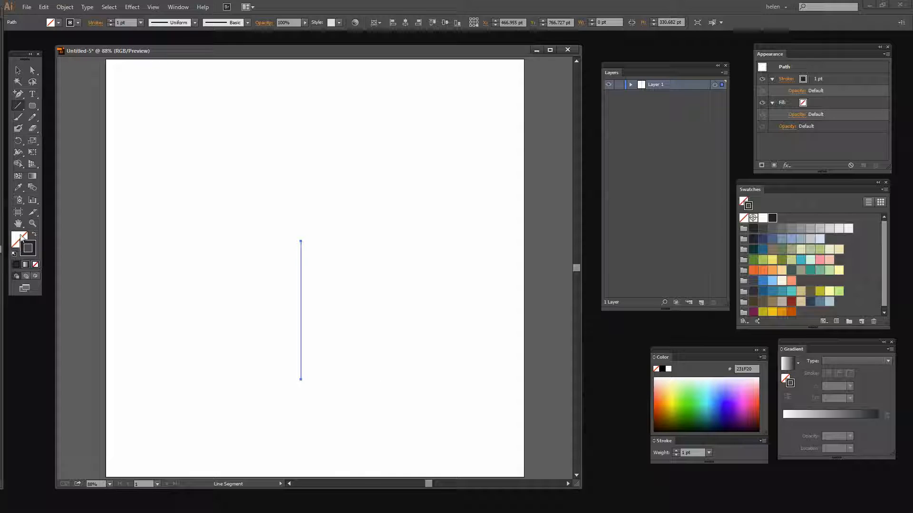
{"action": "left_click", "coordinate": [126, 22]}
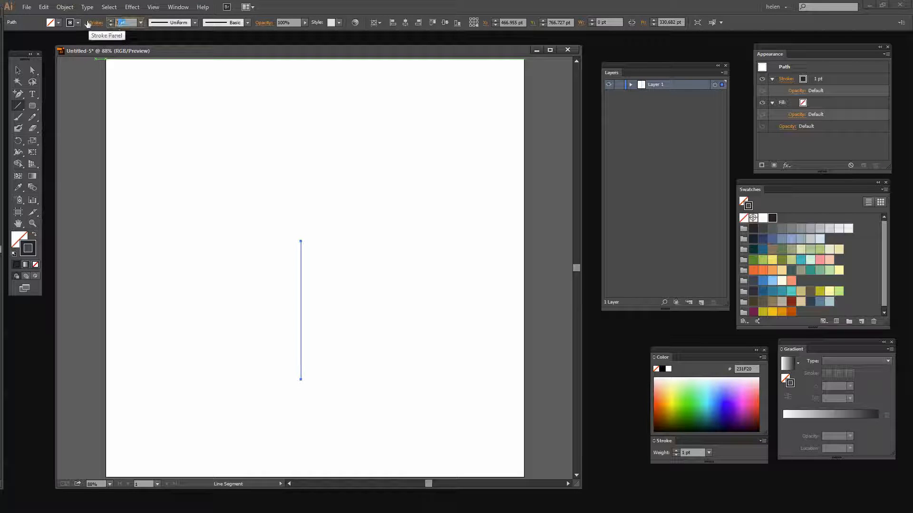
{"action": "type", "text": "50"}
{"action": "key", "text": "Tab"}
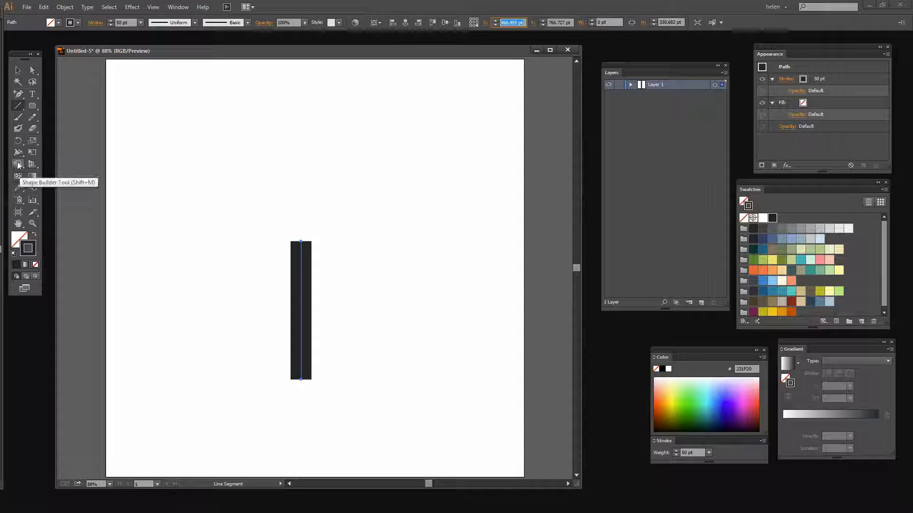
Step: Widen the upper end of the line to about 109 pt with the Width tool and give the stroke round caps
{"action": "left_click_drag", "start_coordinate": [18, 152], "coordinate": [51, 153]}
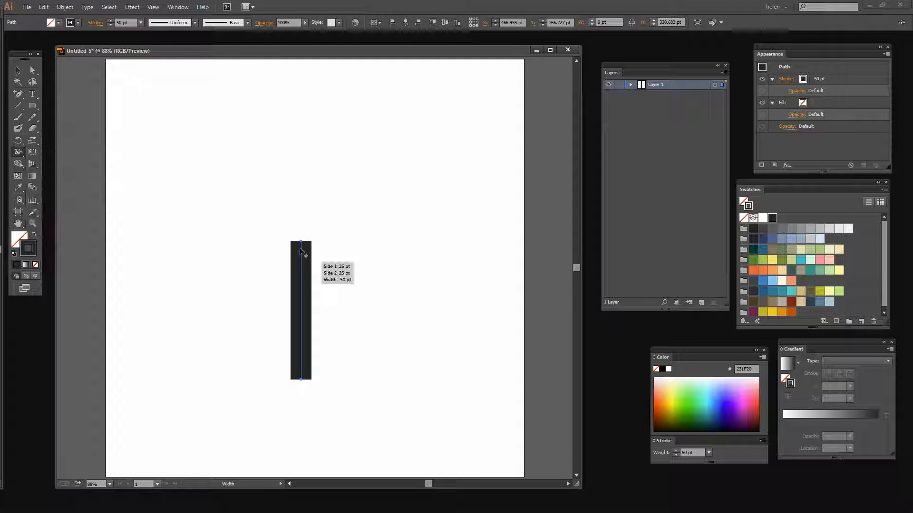
{"action": "mouse_move", "coordinate": [300, 242]}
{"action": "left_mouse_down"}
{"action": "mouse_move", "coordinate": [338, 246]}
{"action": "mouse_move", "coordinate": [324, 248]}
{"action": "left_mouse_up"}
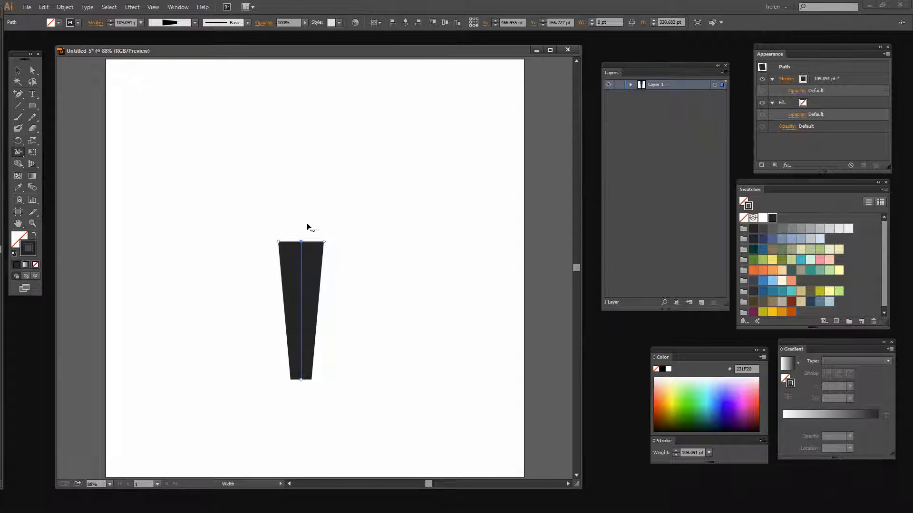
{"action": "left_click", "coordinate": [95, 23]}
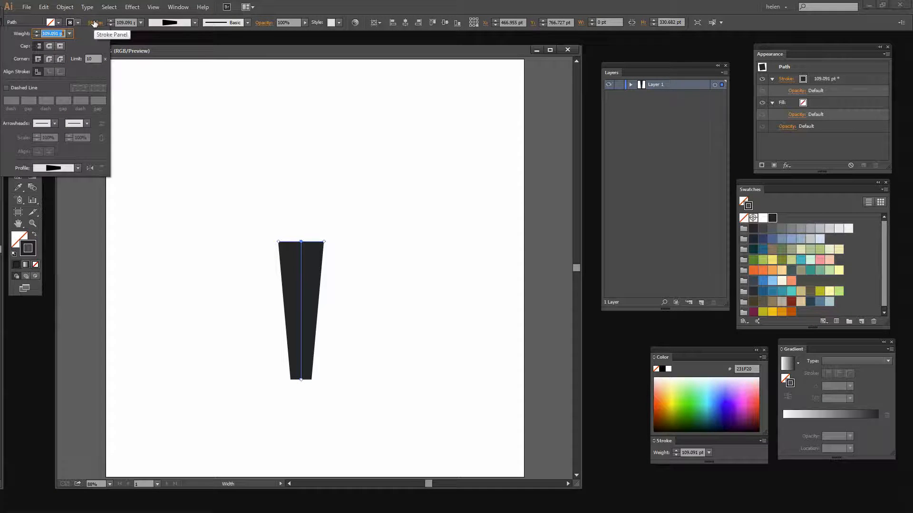
{"action": "left_click", "coordinate": [50, 46]}
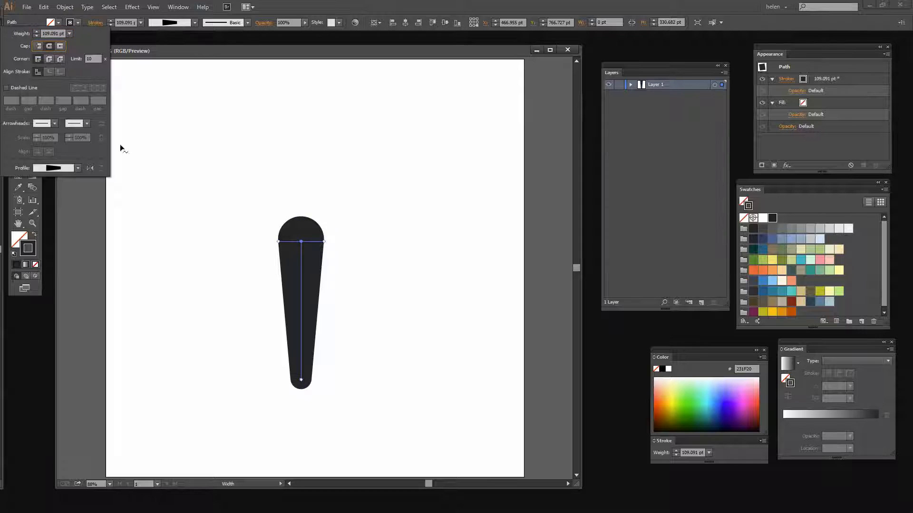
{"action": "left_click", "coordinate": [76, 261]}
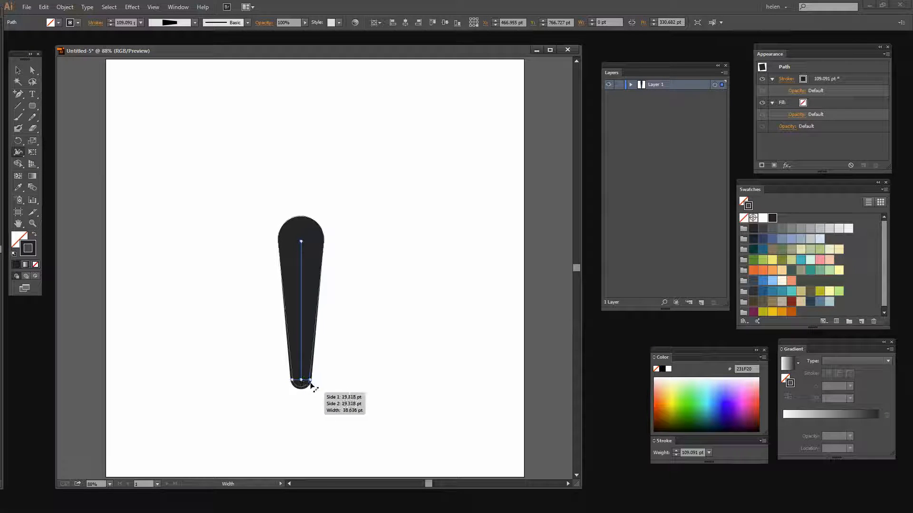
Step: Widen the lower end of the line to about 177 pt and expand the stroke's appearance into a shape
{"action": "left_click_drag", "start_coordinate": [301, 380], "coordinate": [340, 390]}
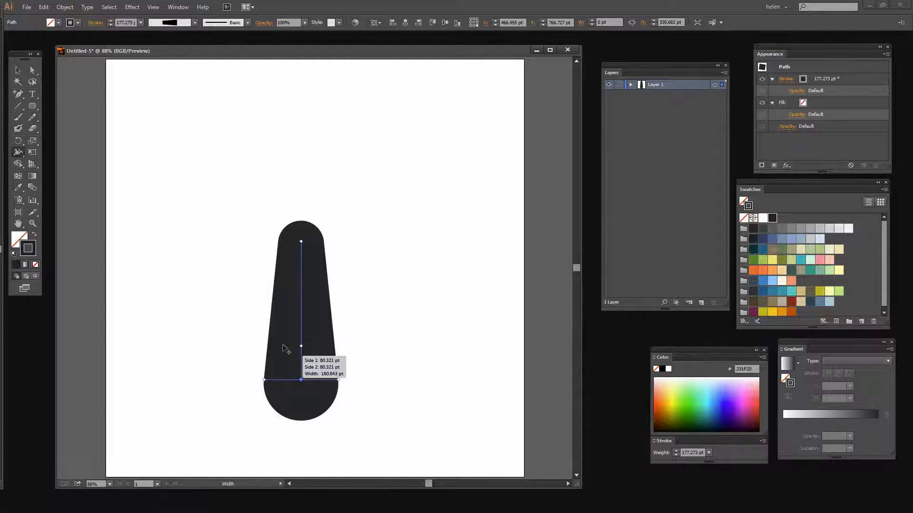
{"action": "left_click", "coordinate": [64, 7]}
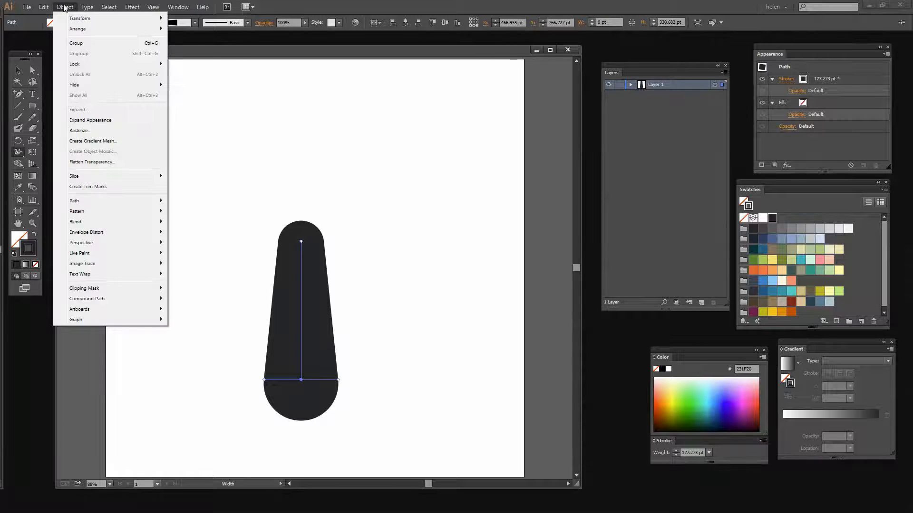
{"action": "left_click", "coordinate": [99, 119]}
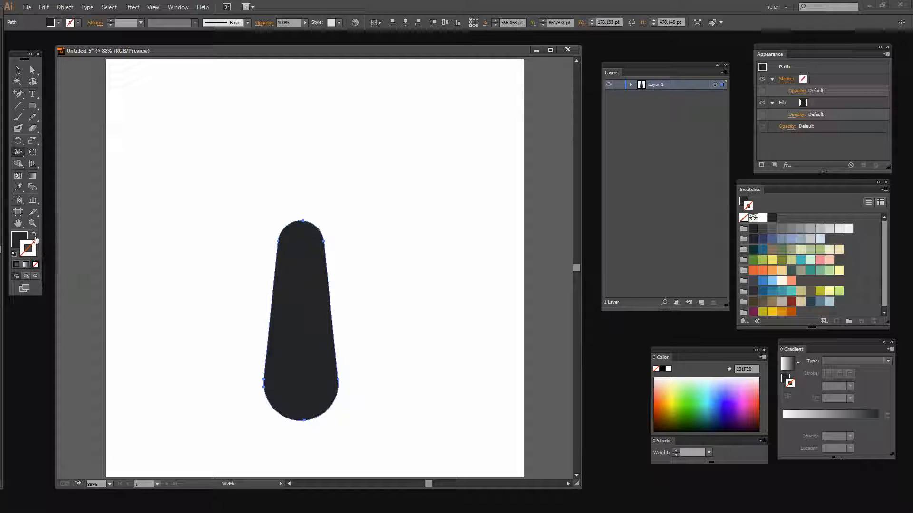
Step: Swap the stem shape's fill and stroke, and set its outline weight to 3 pt
{"action": "left_click", "coordinate": [33, 235]}
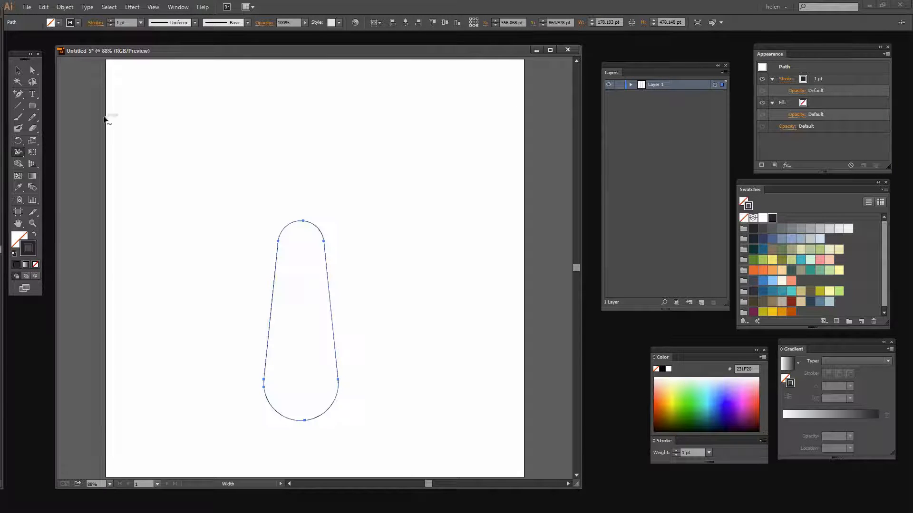
{"action": "left_click", "coordinate": [110, 20]}
{"action": "left_click", "coordinate": [110, 20]}
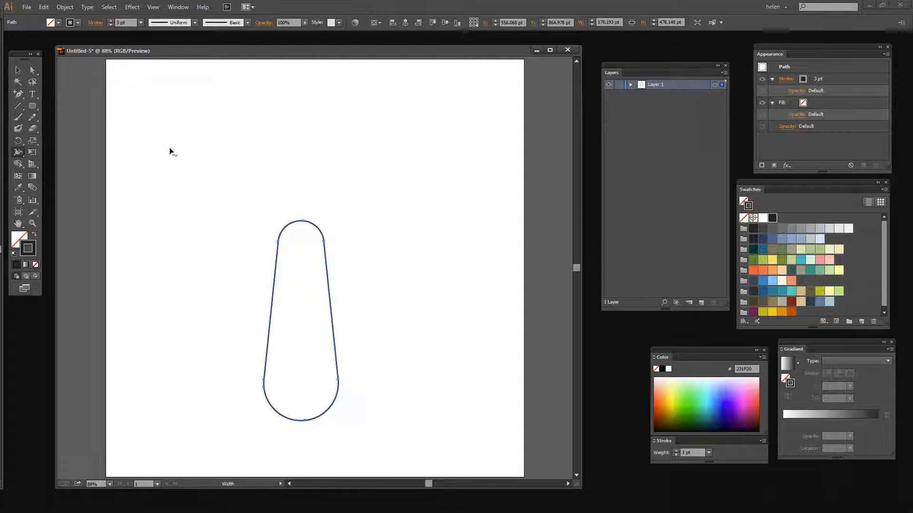
Step: Move the stem outline down so that its base sits near the lower edge of the artboard
{"action": "left_click", "coordinate": [18, 70]}
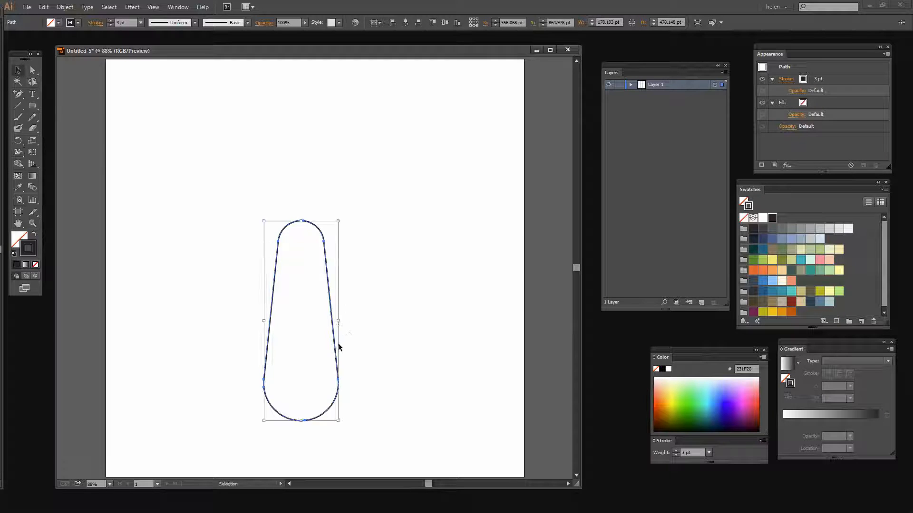
{"action": "left_click_drag", "start_coordinate": [340, 347], "coordinate": [341, 334]}
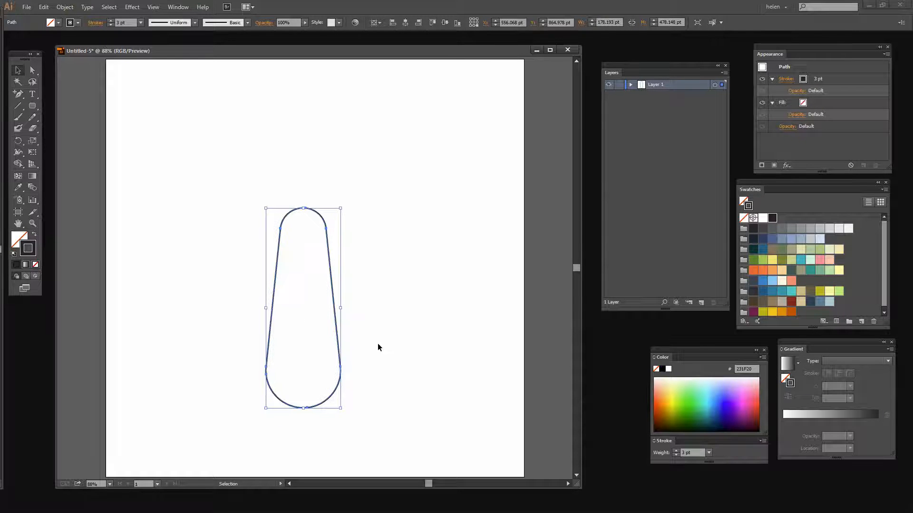
{"action": "left_click", "coordinate": [339, 207]}
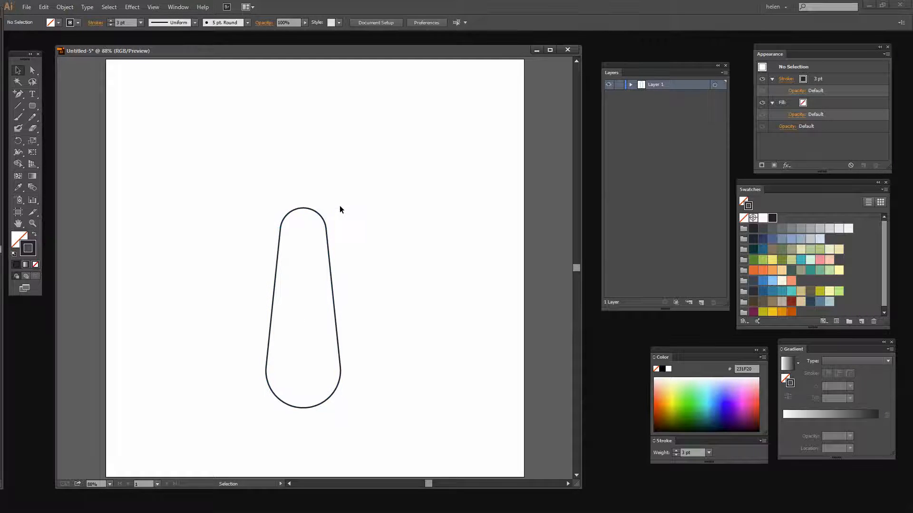
{"action": "left_click", "coordinate": [329, 240]}
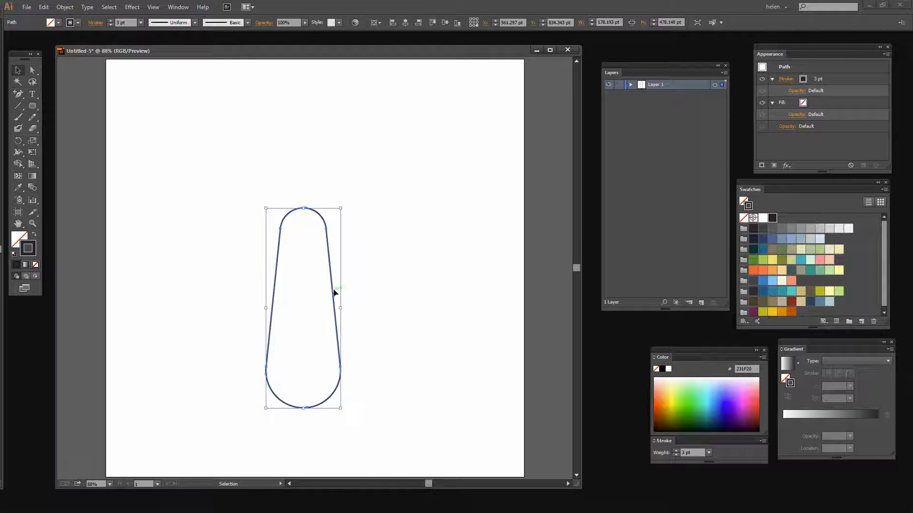
{"action": "left_click_drag", "start_coordinate": [335, 293], "coordinate": [334, 328]}
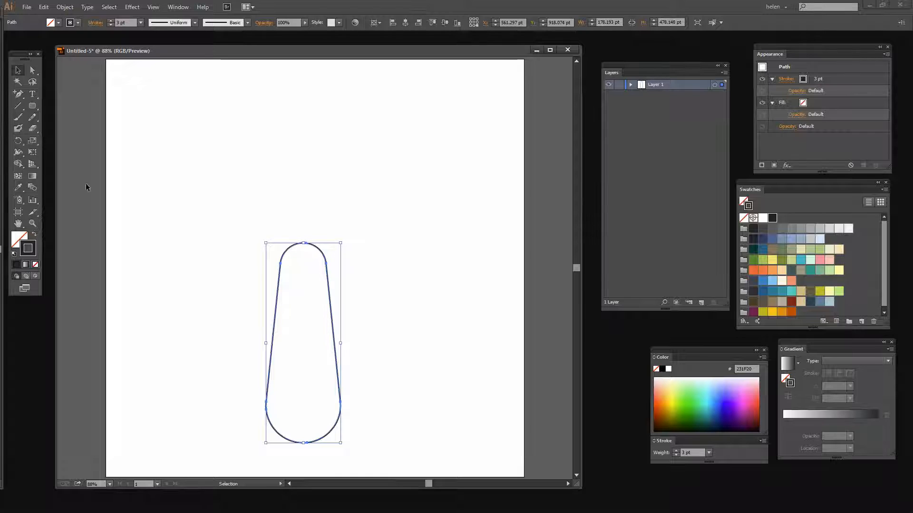
Step: Draw two ellipses over the stem's upper end, one about 481 by 203 pt and a larger one about 647 by 351 pt enclosing it
{"action": "left_click", "coordinate": [33, 107]}
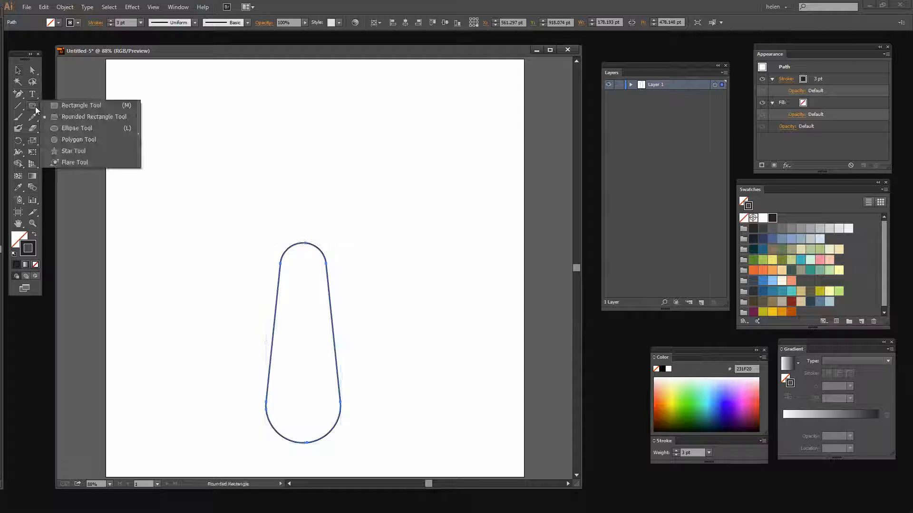
{"action": "left_click", "coordinate": [65, 128]}
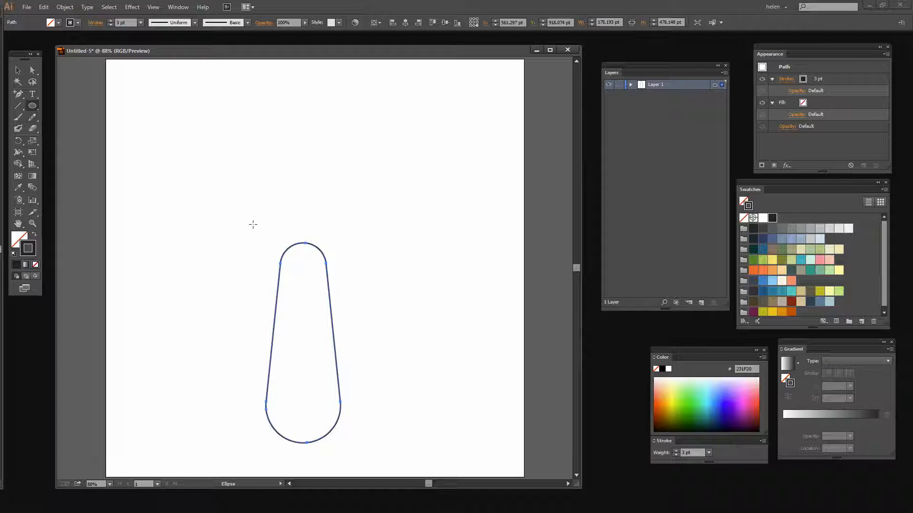
{"action": "left_click_drag", "start_coordinate": [203, 222], "coordinate": [406, 307]}
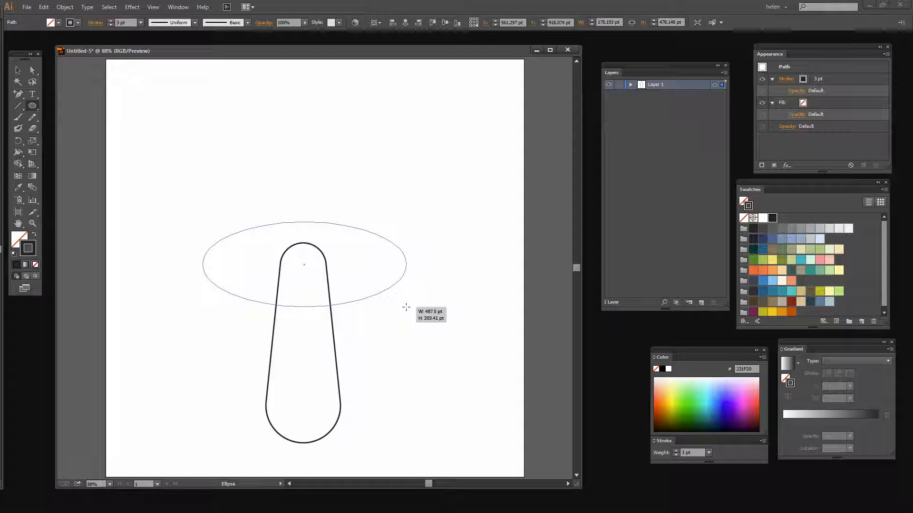
{"action": "left_click_drag", "start_coordinate": [406, 307], "coordinate": [404, 307]}
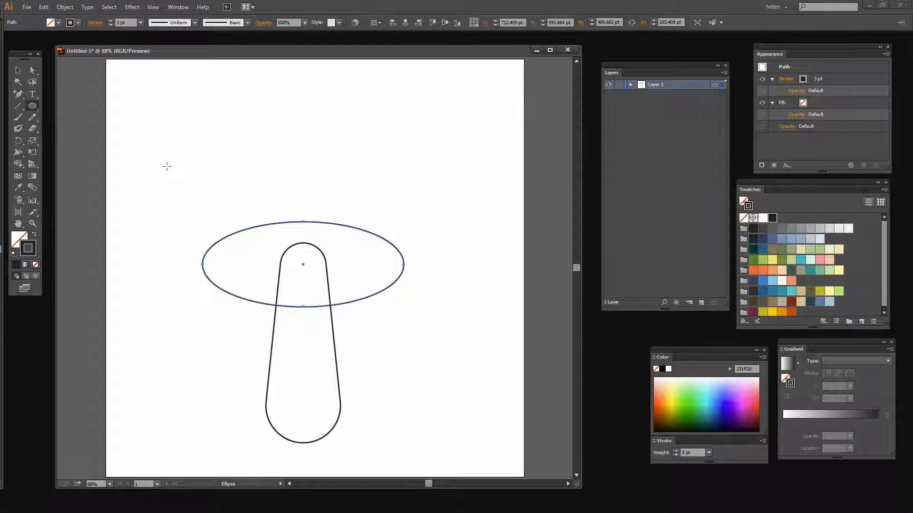
{"action": "left_click_drag", "start_coordinate": [167, 167], "coordinate": [438, 314]}
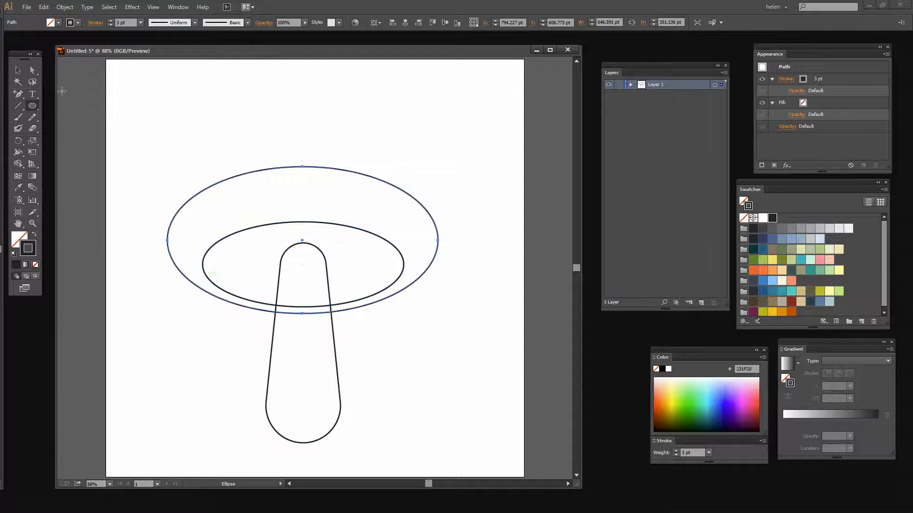
Step: Reshape the larger ellipse into a mushroom cap, moving both side anchor points inward and the top anchor point well up and slightly left
{"action": "left_click", "coordinate": [32, 70]}
{"action": "left_click", "coordinate": [302, 166]}
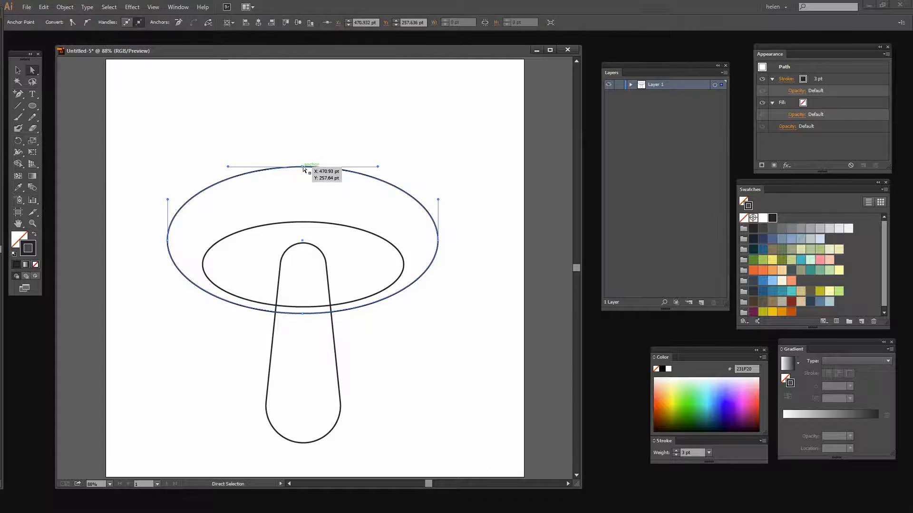
{"action": "left_click", "coordinate": [440, 241]}
{"action": "left_click_drag", "start_coordinate": [440, 241], "coordinate": [422, 246]}
{"action": "left_click_drag", "start_coordinate": [168, 241], "coordinate": [183, 243]}
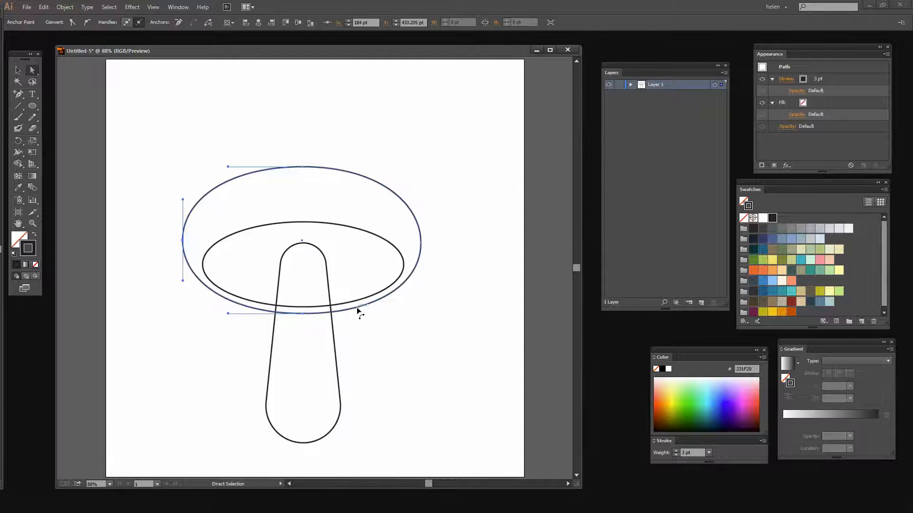
{"action": "left_click_drag", "start_coordinate": [183, 240], "coordinate": [182, 244]}
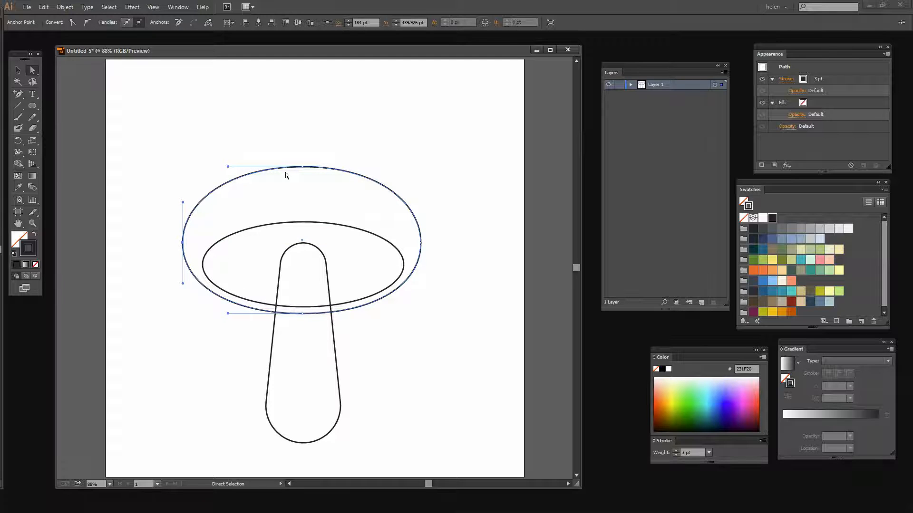
{"action": "left_click_drag", "start_coordinate": [303, 168], "coordinate": [286, 94]}
{"action": "left_click", "coordinate": [447, 167]}
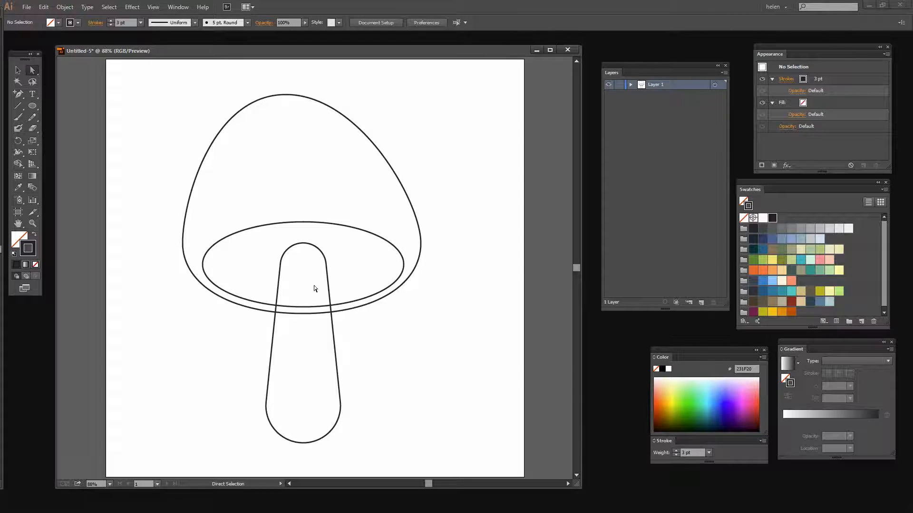
Step: Select all the mushroom shapes and merge the overlapping stem regions into one stem with the Shape Builder tool
{"action": "left_click", "coordinate": [18, 70]}
{"action": "left_click_drag", "start_coordinate": [144, 64], "coordinate": [437, 447]}
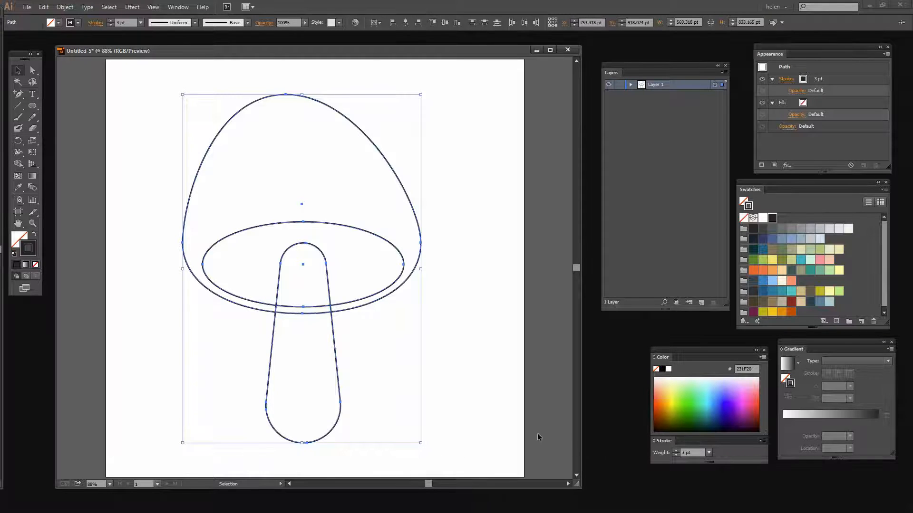
{"action": "left_click", "coordinate": [19, 164]}
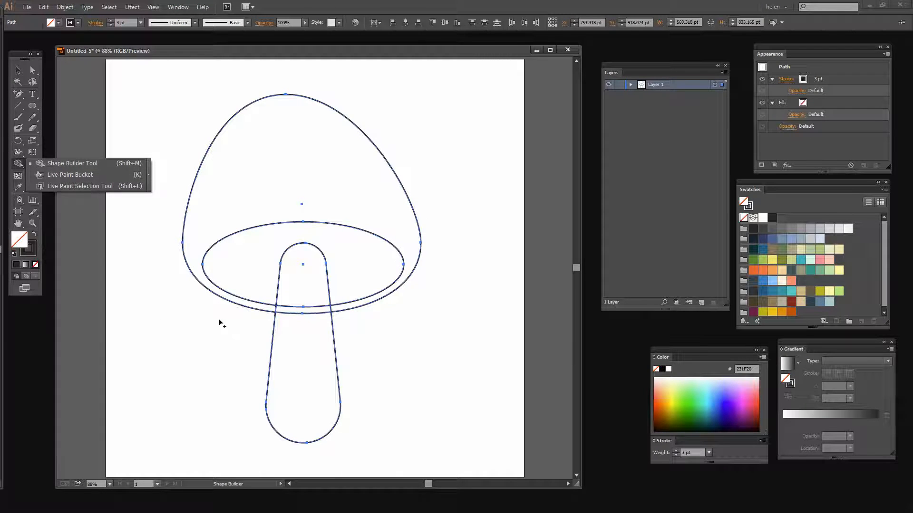
{"action": "left_click", "coordinate": [46, 162]}
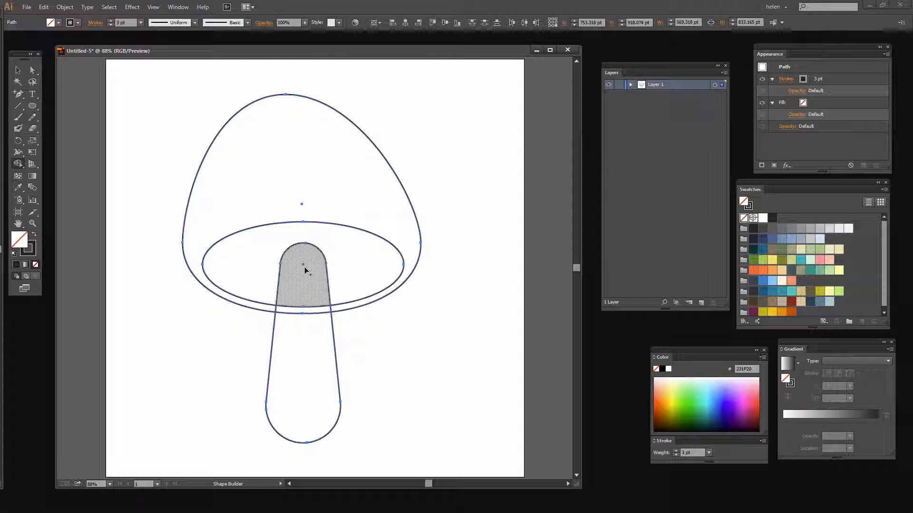
{"action": "left_click_drag", "start_coordinate": [317, 274], "coordinate": [303, 412]}
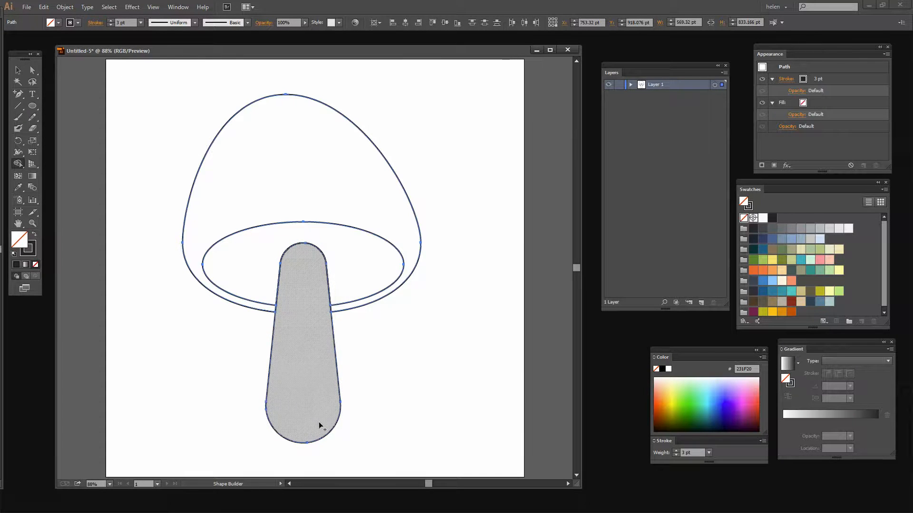
{"action": "left_click", "coordinate": [18, 70]}
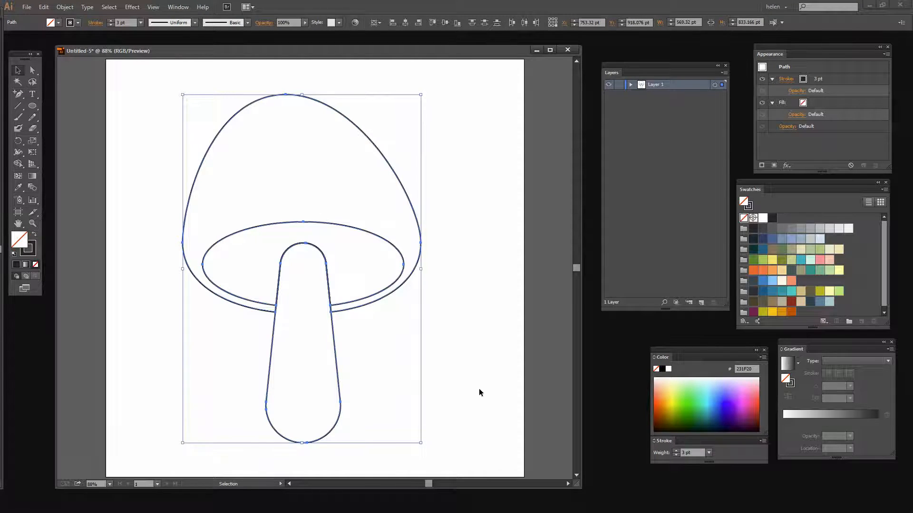
Step: Deselect the artwork, expand Layer 1 and toggle each path's visibility to identify which mushroom part it holds
{"action": "left_click", "coordinate": [474, 350]}
{"action": "left_click", "coordinate": [630, 84]}
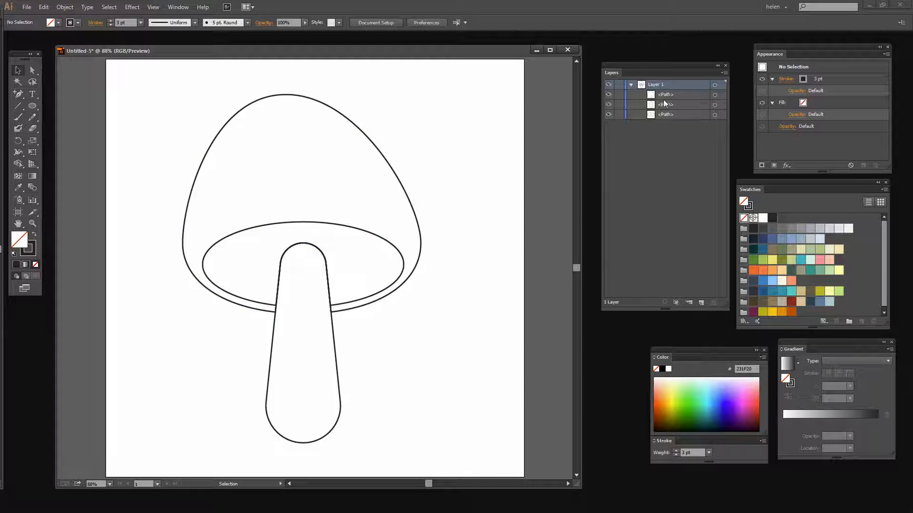
{"action": "left_click", "coordinate": [609, 95]}
{"action": "left_click", "coordinate": [609, 94]}
{"action": "left_click", "coordinate": [609, 106]}
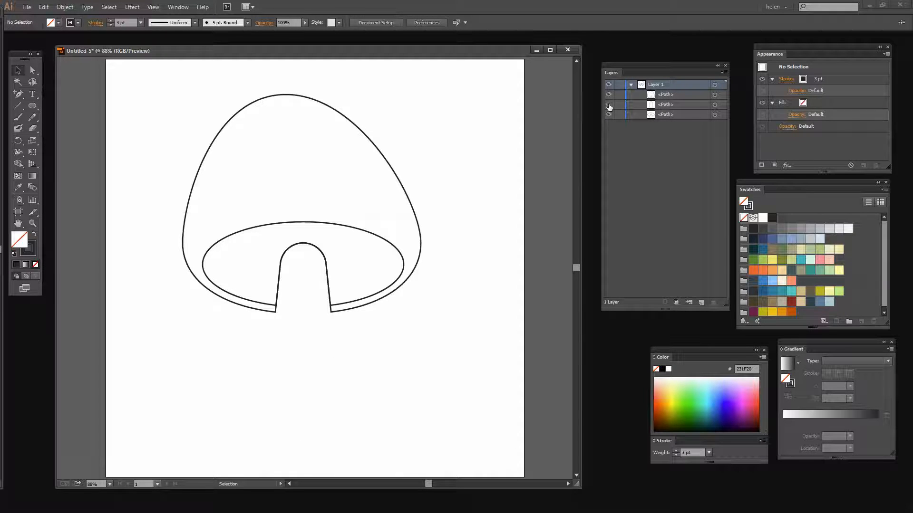
{"action": "left_click", "coordinate": [609, 105]}
{"action": "left_click", "coordinate": [609, 115]}
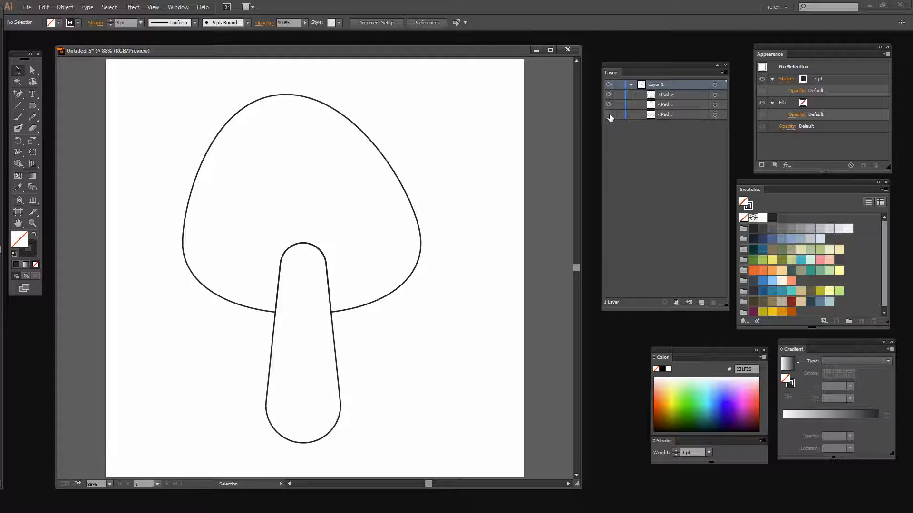
{"action": "left_click", "coordinate": [609, 115]}
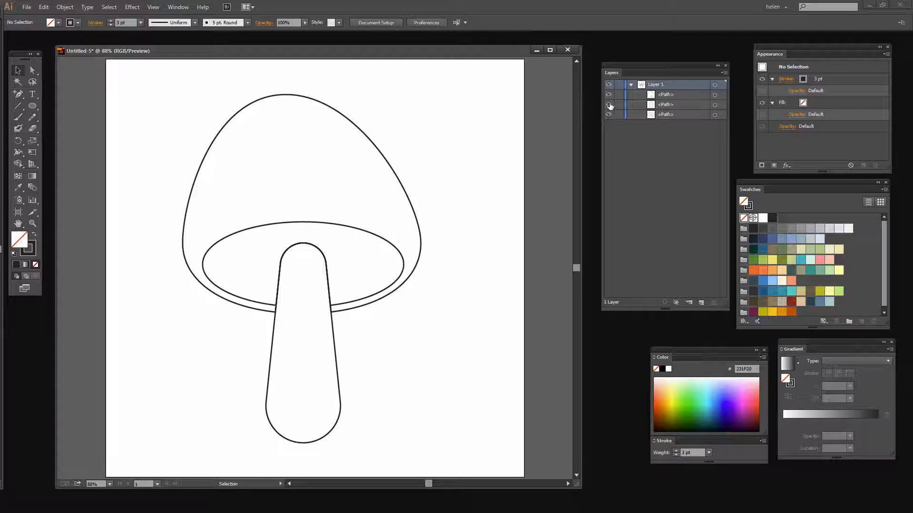
Step: Hide the cap and stem paths, select the inner ellipse and switch to Draw Inside mode
{"action": "left_click", "coordinate": [609, 95]}
{"action": "left_click", "coordinate": [609, 94]}
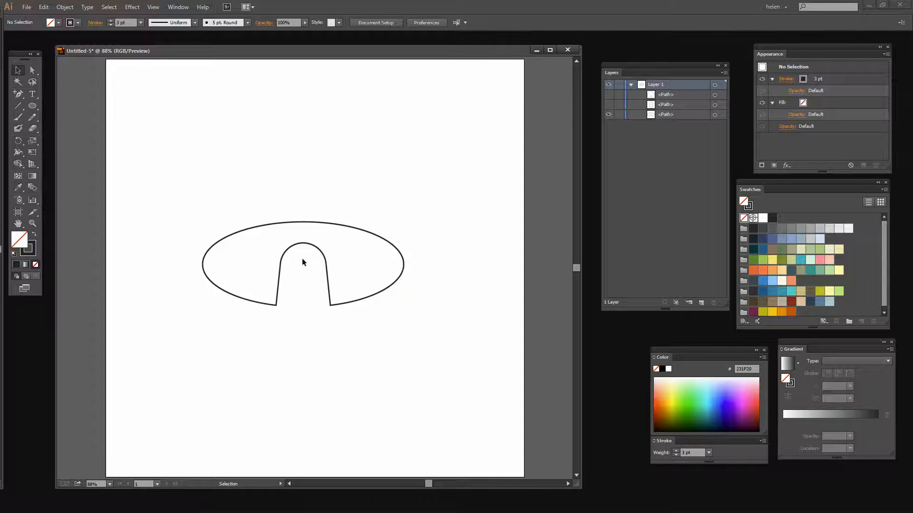
{"action": "left_click", "coordinate": [714, 114]}
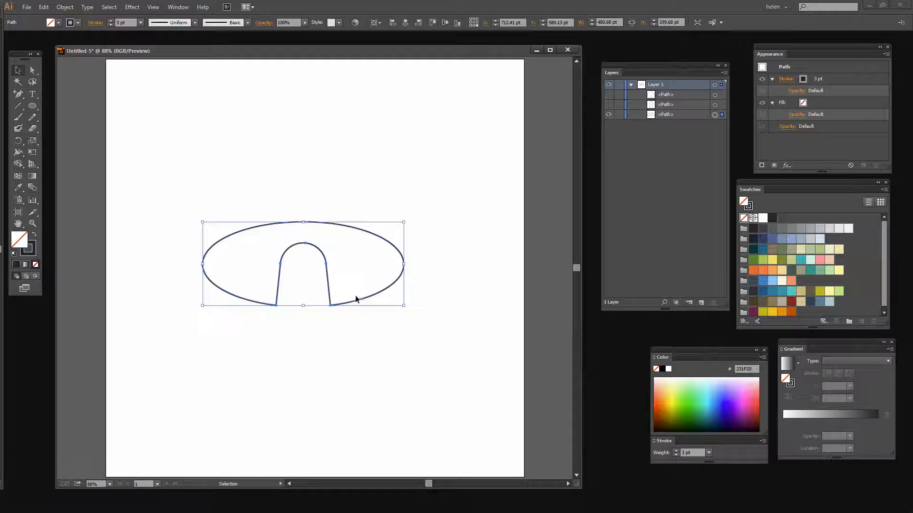
{"action": "left_click", "coordinate": [35, 277]}
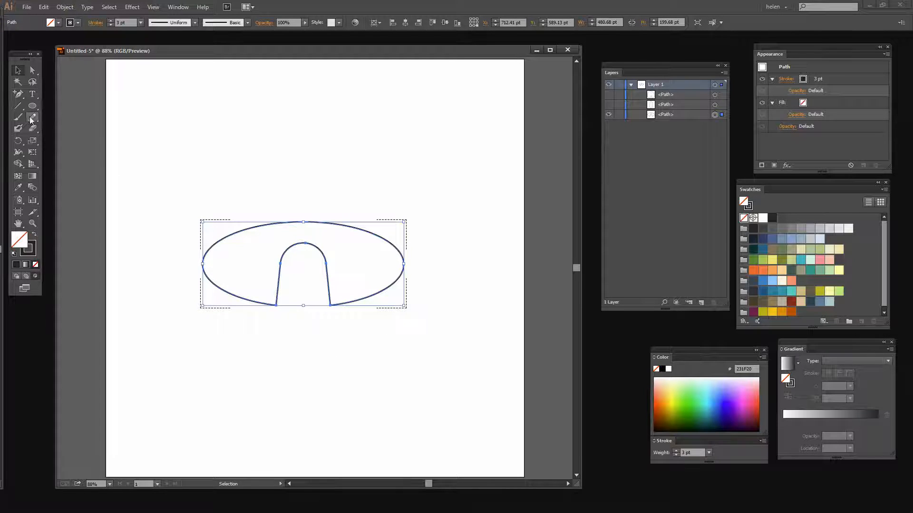
Step: Choose the Pencil tool and review its fidelity and path-editing options
{"action": "left_click_drag", "start_coordinate": [34, 120], "coordinate": [67, 115]}
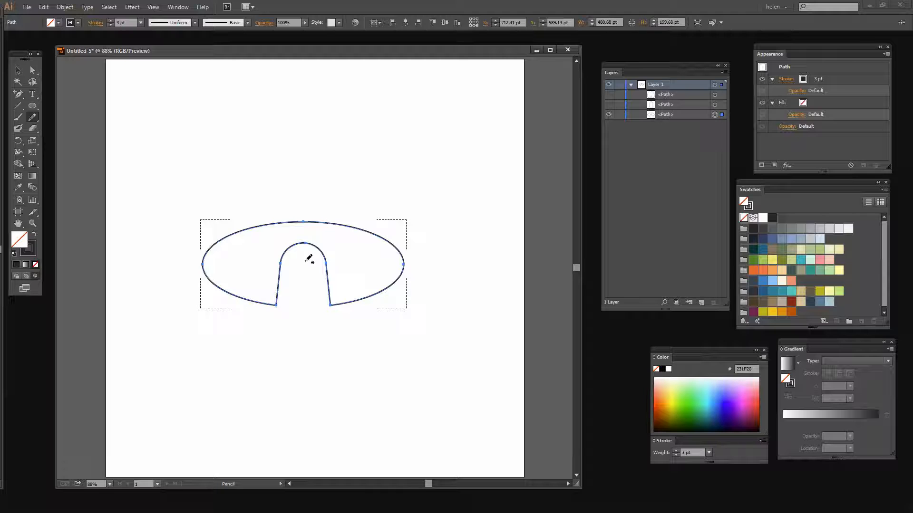
{"action": "double_click", "coordinate": [32, 117]}
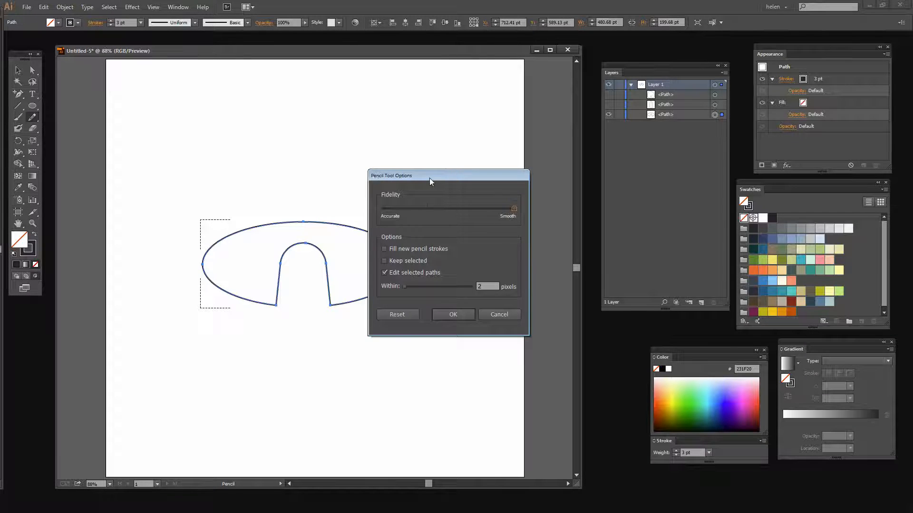
{"action": "left_click_drag", "start_coordinate": [429, 177], "coordinate": [476, 105]}
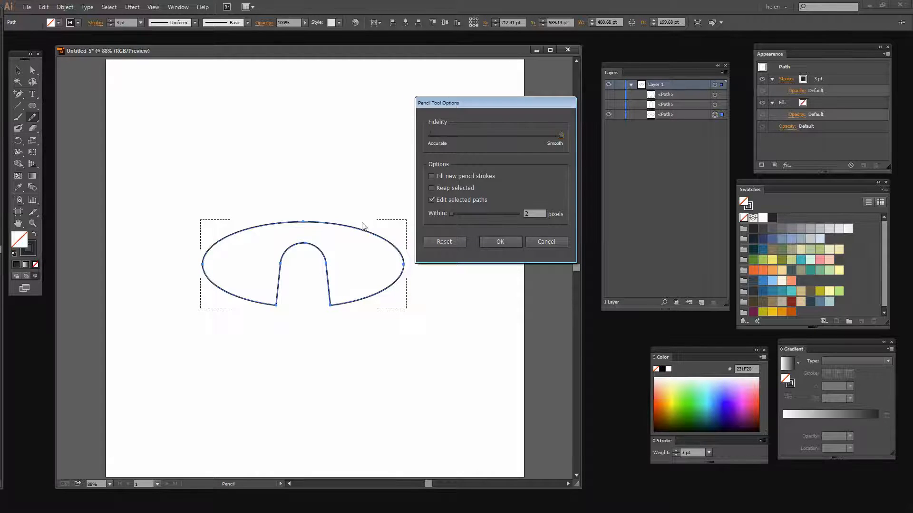
{"action": "left_click", "coordinate": [498, 241]}
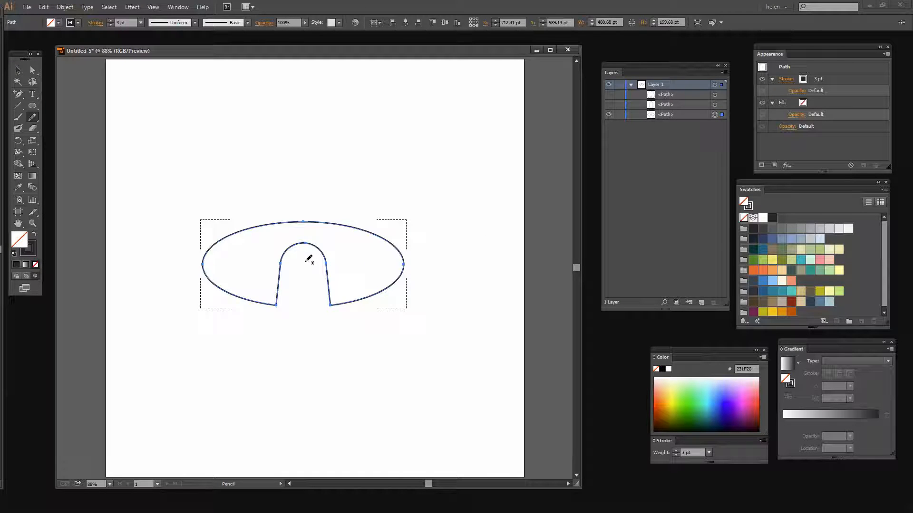
Step: Draw six curved gill lines with the Pencil tool, fanning from the stem notch across the ellipse's right half and upper middle
{"action": "mouse_move", "coordinate": [305, 262]}
{"action": "left_mouse_down"}
{"action": "mouse_move", "coordinate": [340, 276]}
{"action": "mouse_move", "coordinate": [364, 316]}
{"action": "left_mouse_up"}
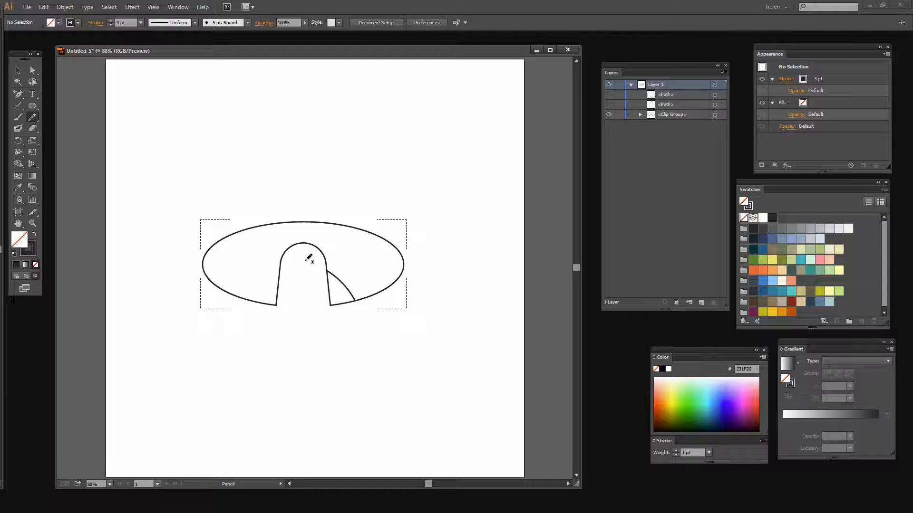
{"action": "mouse_move", "coordinate": [305, 261]}
{"action": "left_mouse_down"}
{"action": "mouse_move", "coordinate": [358, 270]}
{"action": "mouse_move", "coordinate": [398, 312]}
{"action": "left_mouse_up"}
{"action": "mouse_move", "coordinate": [306, 261]}
{"action": "left_mouse_down"}
{"action": "mouse_move", "coordinate": [361, 256]}
{"action": "mouse_move", "coordinate": [407, 267]}
{"action": "mouse_move", "coordinate": [412, 280]}
{"action": "left_mouse_up"}
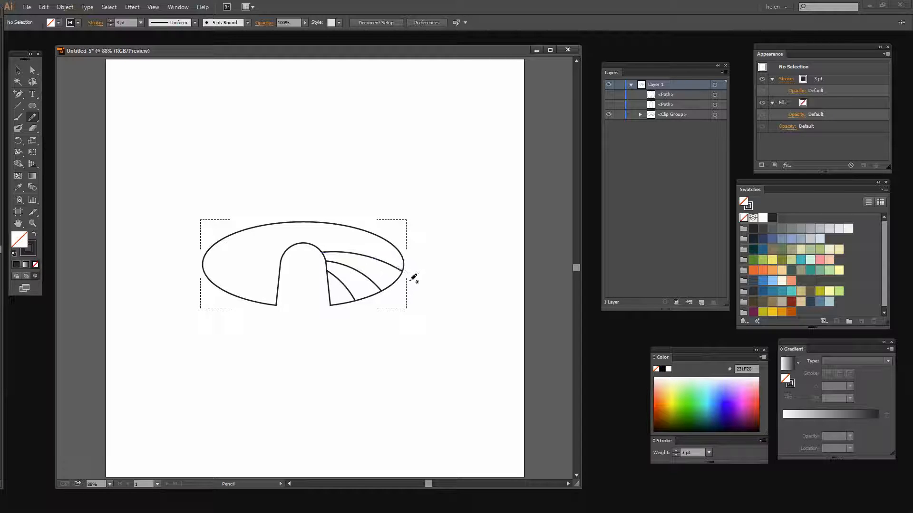
{"action": "mouse_move", "coordinate": [307, 263]}
{"action": "left_mouse_down"}
{"action": "mouse_move", "coordinate": [341, 242]}
{"action": "mouse_move", "coordinate": [409, 243]}
{"action": "left_mouse_up"}
{"action": "left_click_drag", "start_coordinate": [310, 245], "coordinate": [326, 223]}
{"action": "left_click_drag", "start_coordinate": [301, 244], "coordinate": [284, 219]}
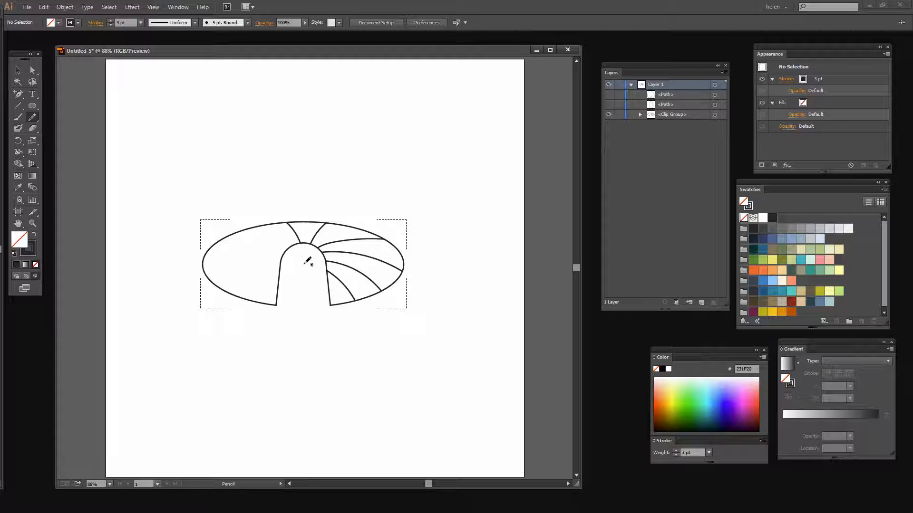
Step: Draw five curved gill lines fanning across the ellipse's left half, redoing the first one for a better curve
{"action": "mouse_move", "coordinate": [306, 263]}
{"action": "left_mouse_down"}
{"action": "mouse_move", "coordinate": [271, 227]}
{"action": "mouse_move", "coordinate": [218, 223]}
{"action": "left_mouse_up"}
{"action": "key", "text": "ctrl+z"}
{"action": "mouse_move", "coordinate": [310, 257]}
{"action": "left_mouse_down"}
{"action": "mouse_move", "coordinate": [295, 241]}
{"action": "mouse_move", "coordinate": [221, 216]}
{"action": "left_mouse_up"}
{"action": "mouse_move", "coordinate": [302, 261]}
{"action": "left_mouse_down"}
{"action": "mouse_move", "coordinate": [246, 242]}
{"action": "mouse_move", "coordinate": [202, 251]}
{"action": "left_mouse_up"}
{"action": "mouse_move", "coordinate": [304, 264]}
{"action": "left_mouse_down"}
{"action": "mouse_move", "coordinate": [268, 260]}
{"action": "mouse_move", "coordinate": [204, 275]}
{"action": "left_mouse_up"}
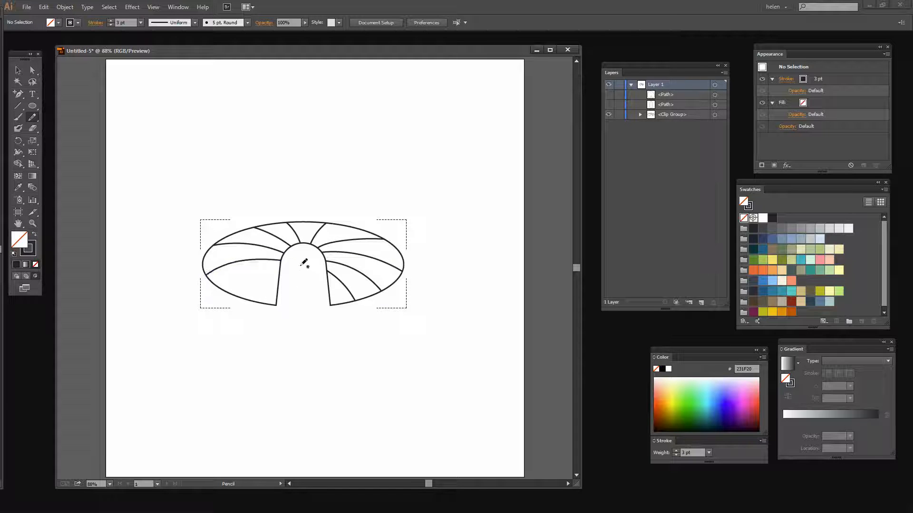
{"action": "mouse_move", "coordinate": [308, 263]}
{"action": "left_mouse_down"}
{"action": "mouse_move", "coordinate": [256, 279]}
{"action": "mouse_move", "coordinate": [233, 317]}
{"action": "left_mouse_up"}
{"action": "left_click_drag", "start_coordinate": [274, 293], "coordinate": [270, 304]}
Step: Expand the clip group and select its clipping path to check the outline, clearing the selection when done
{"action": "left_click", "coordinate": [639, 114]}
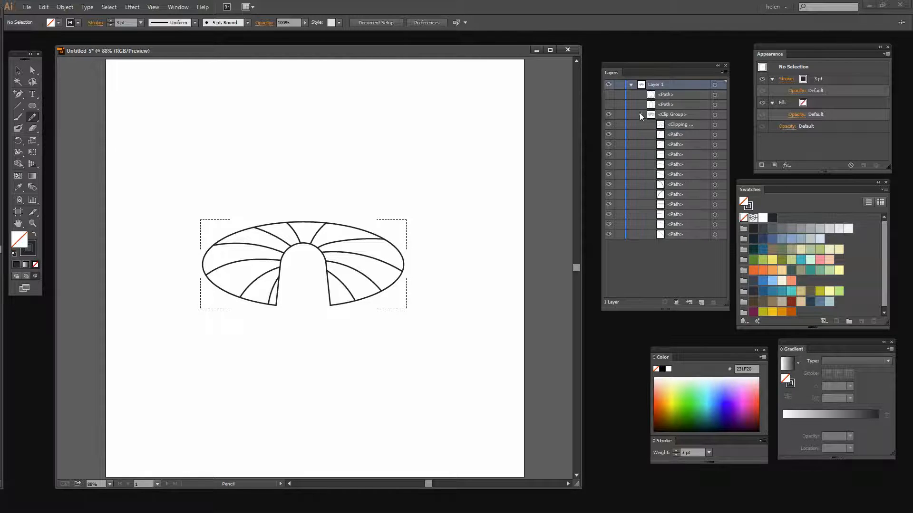
{"action": "left_click", "coordinate": [714, 125]}
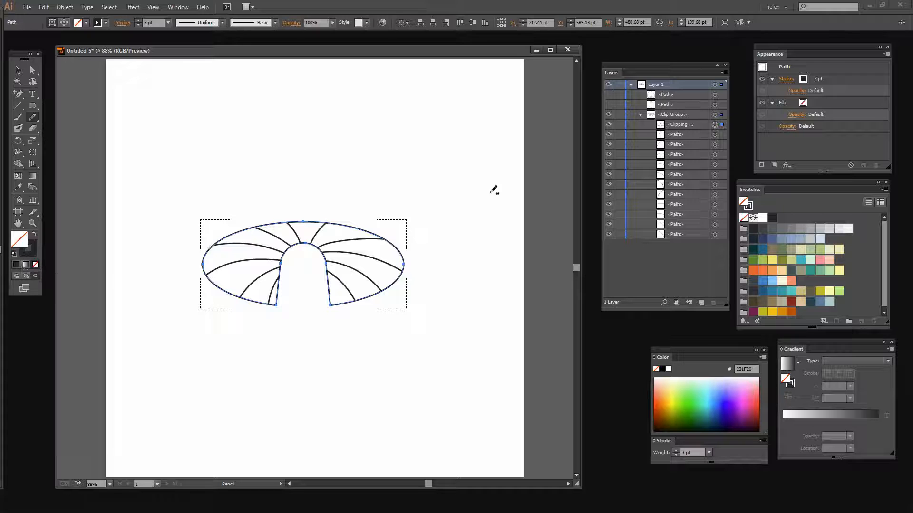
{"action": "left_click", "coordinate": [18, 71]}
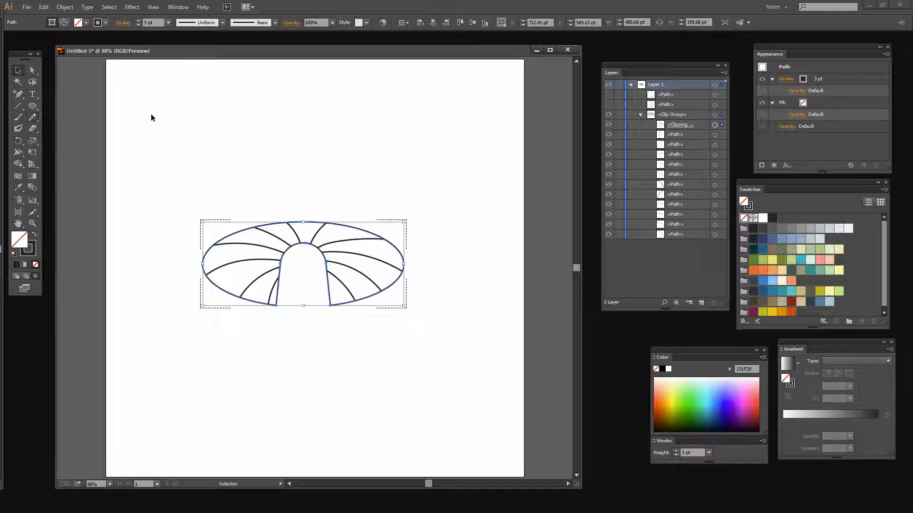
{"action": "left_click", "coordinate": [195, 127]}
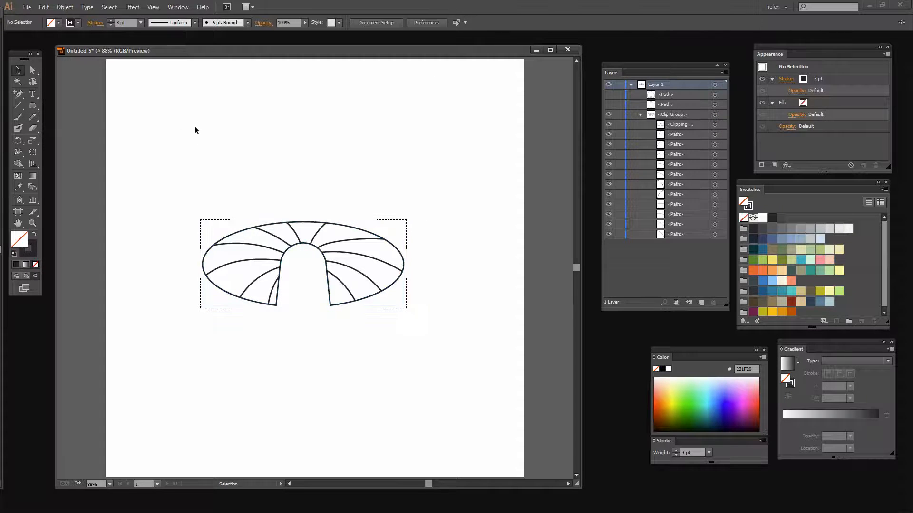
Step: Return to Draw Normal mode and make the stem and cap paths visible again
{"action": "left_click", "coordinate": [16, 276]}
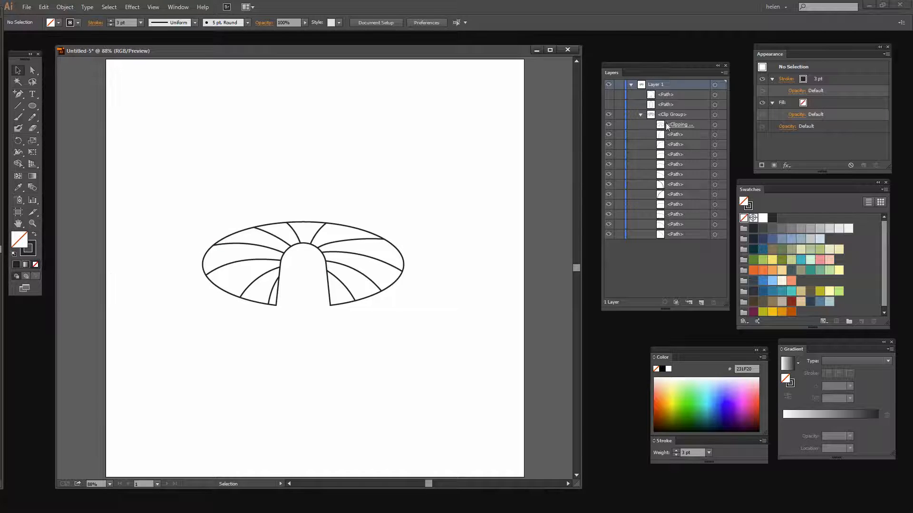
{"action": "left_click", "coordinate": [609, 105]}
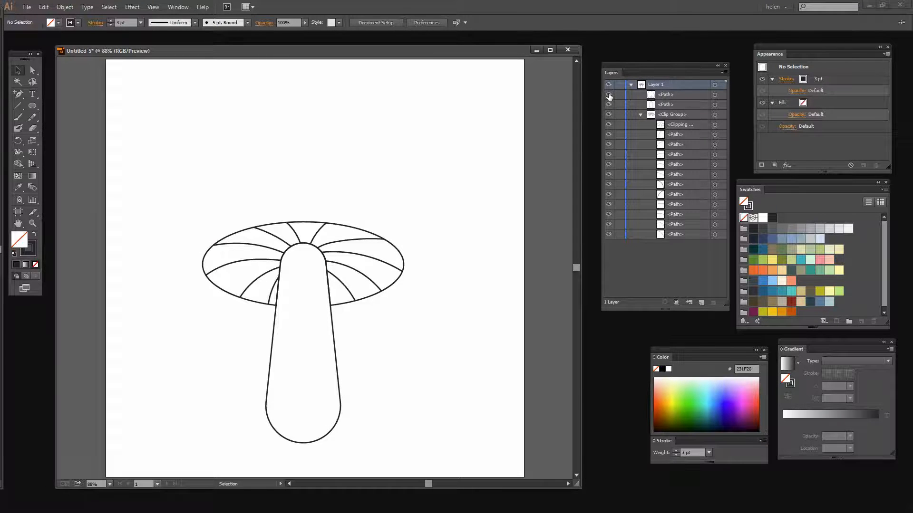
{"action": "left_click", "coordinate": [609, 95]}
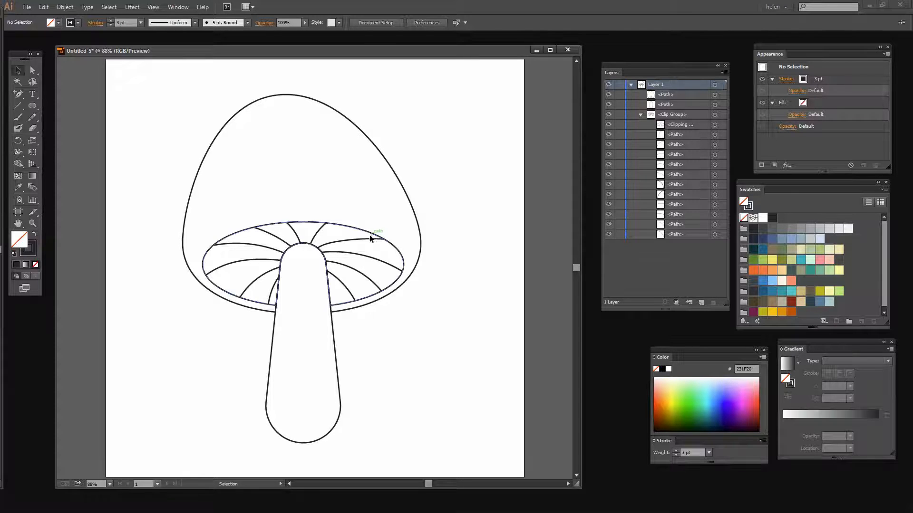
Step: Fill the stem with the brown swatch 967955
{"action": "left_click", "coordinate": [332, 335]}
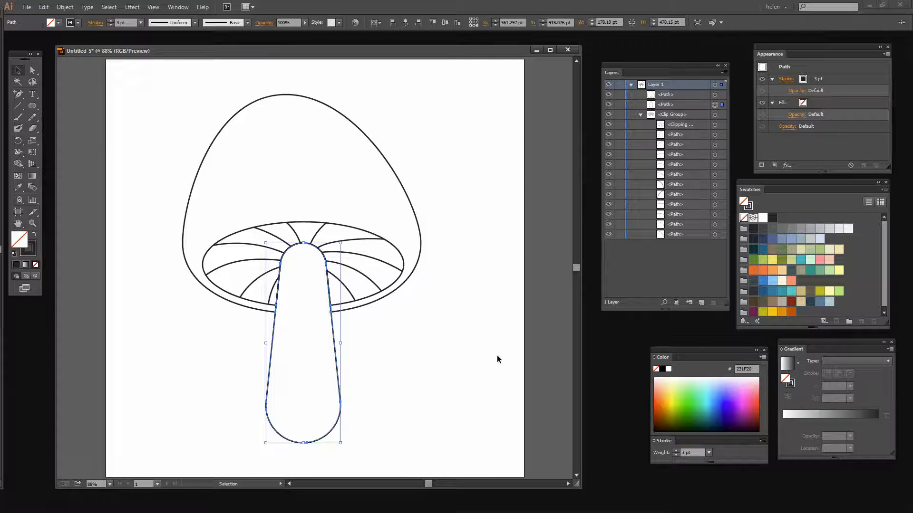
{"action": "left_click", "coordinate": [773, 303]}
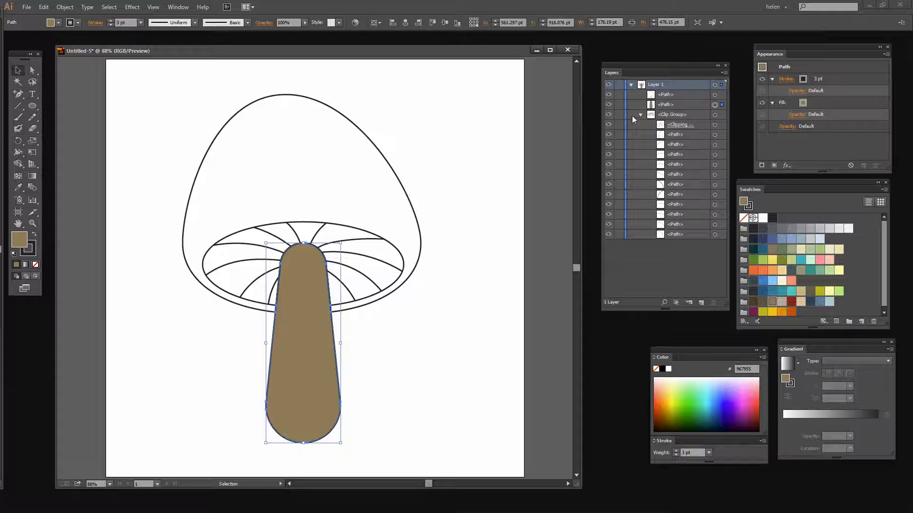
Step: Select the mushroom cap, open the Brights gradient swatch library and place its window beside the artwork
{"action": "left_click", "coordinate": [354, 126]}
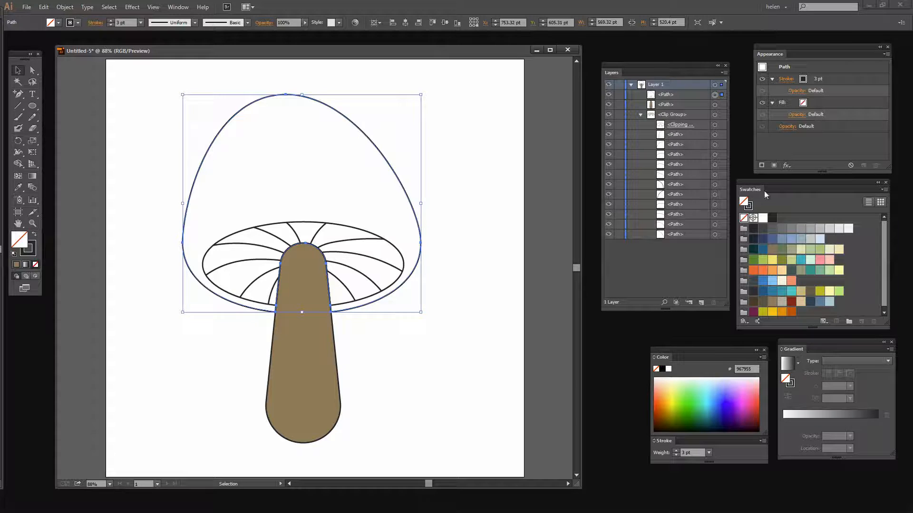
{"action": "left_click_drag", "start_coordinate": [762, 181], "coordinate": [756, 181]}
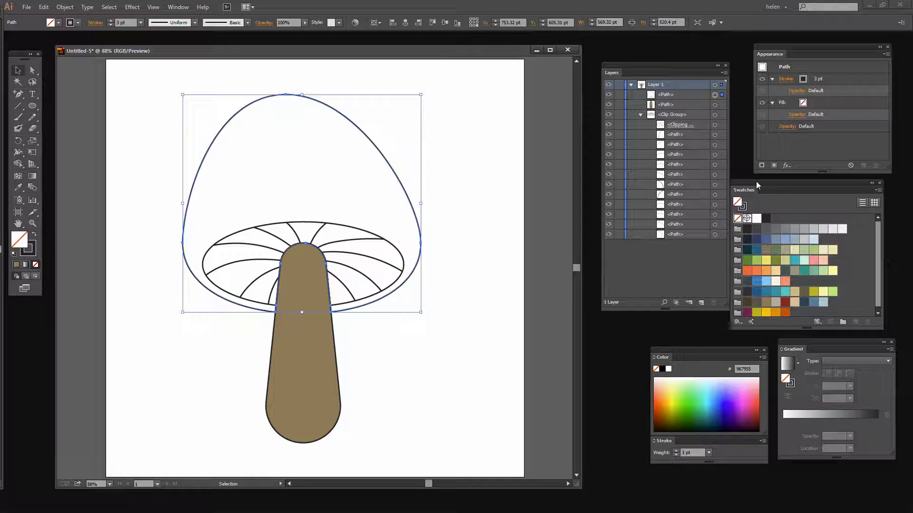
{"action": "left_click", "coordinate": [877, 191]}
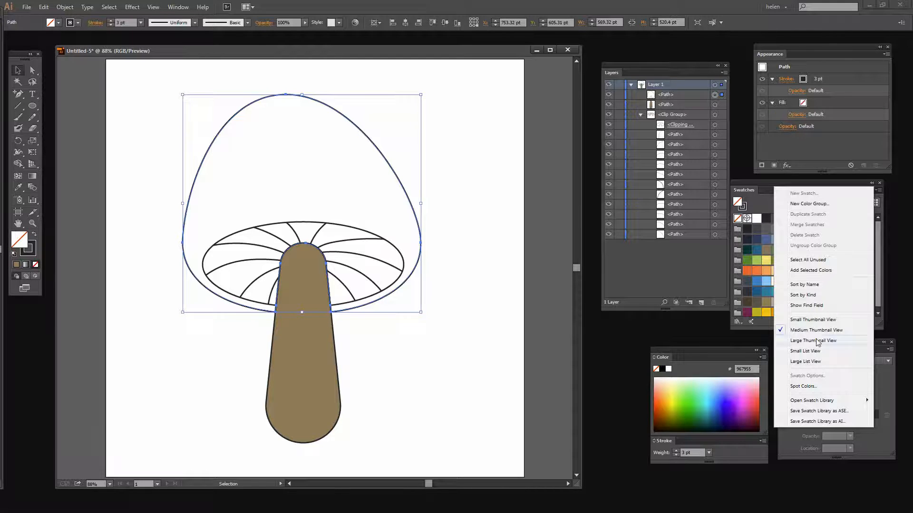
{"action": "mouse_move", "coordinate": [787, 402]}
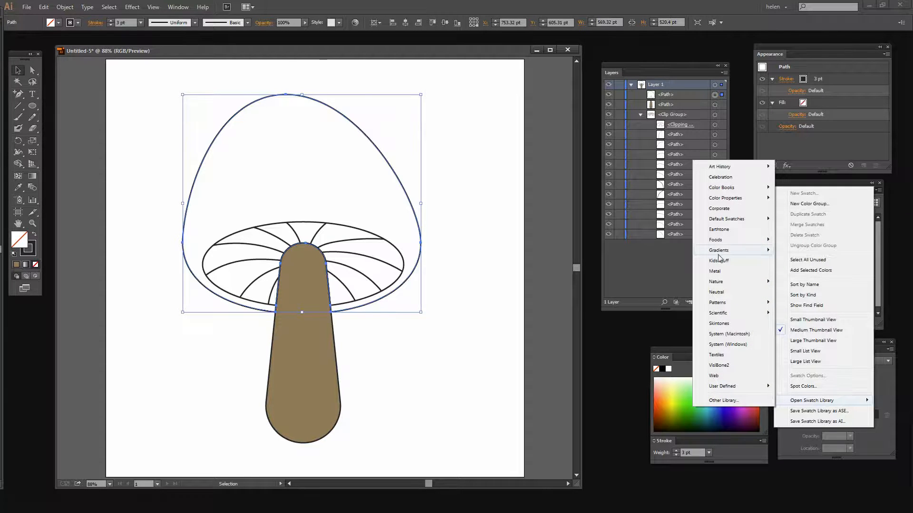
{"action": "mouse_move", "coordinate": [716, 252]}
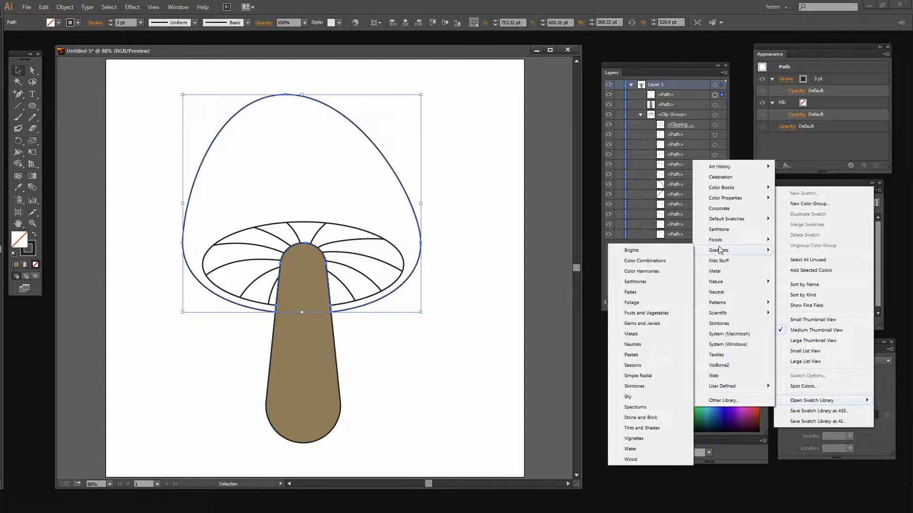
{"action": "left_click", "coordinate": [630, 252]}
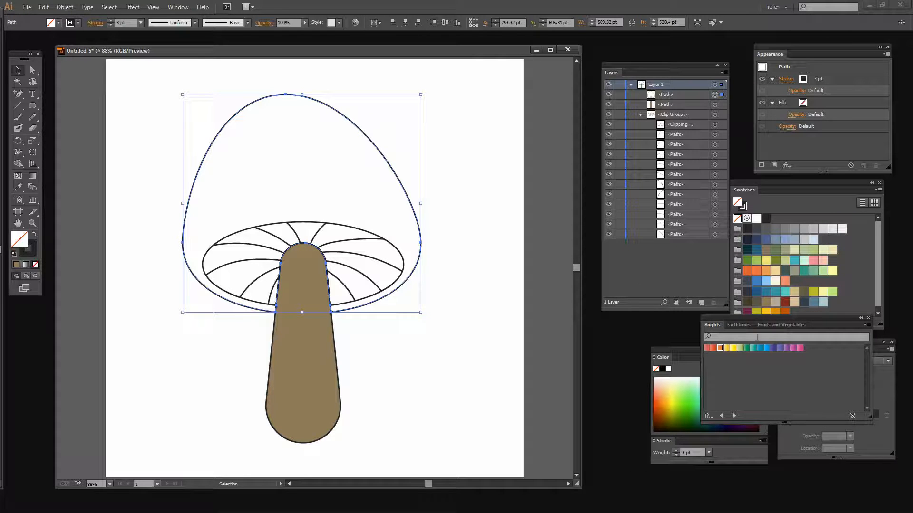
{"action": "left_click_drag", "start_coordinate": [710, 320], "coordinate": [474, 338]}
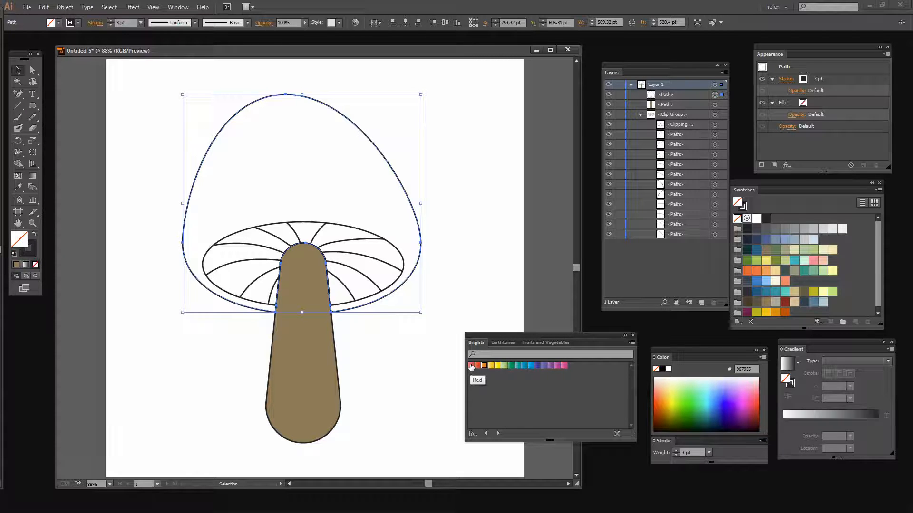
Step: Fill the cap with the orange-red gradient next to Red in the Brights library and make the gradient radial
{"action": "left_click", "coordinate": [470, 366]}
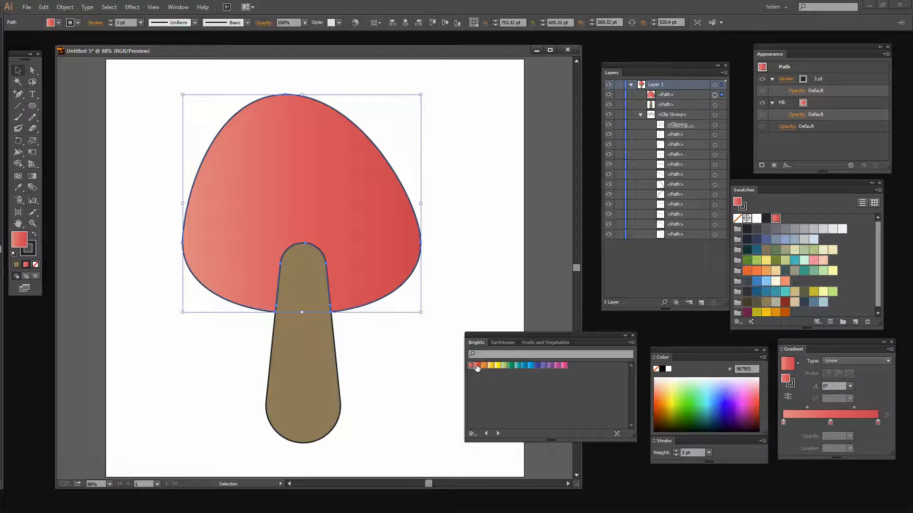
{"action": "left_click", "coordinate": [478, 366]}
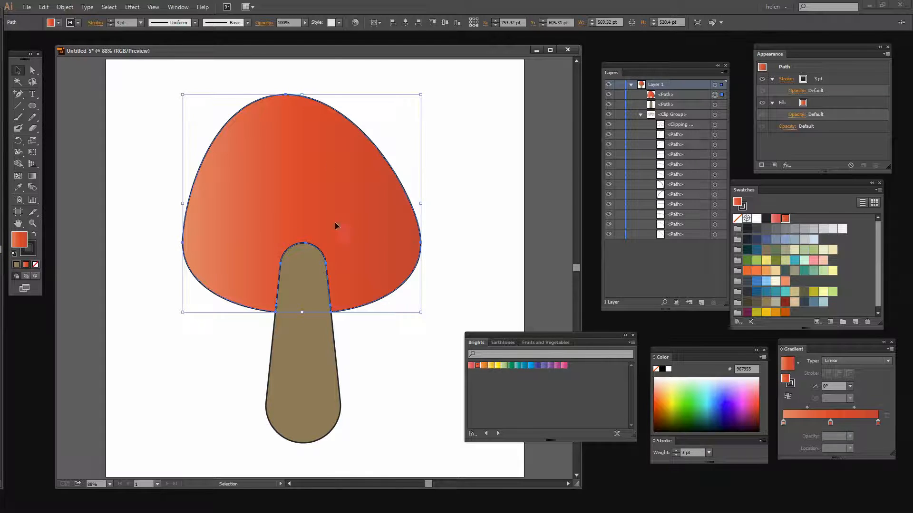
{"action": "left_click_drag", "start_coordinate": [505, 335], "coordinate": [508, 367]}
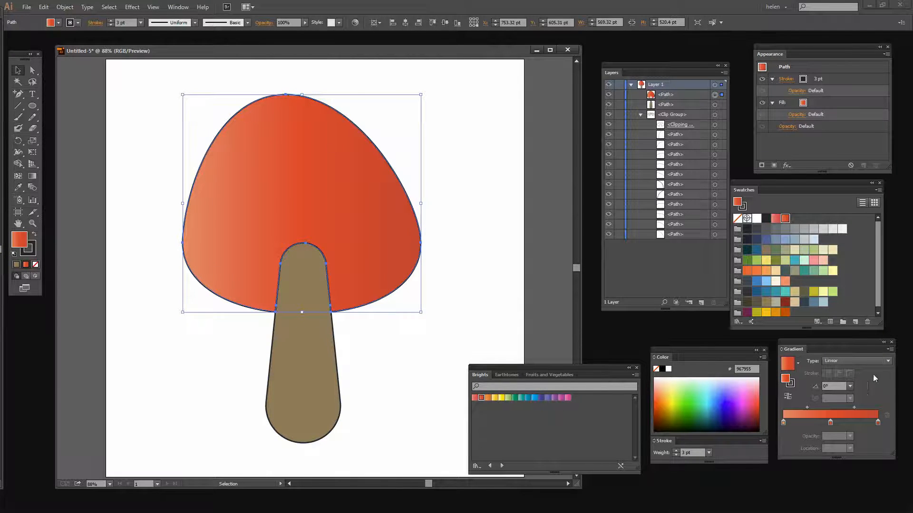
{"action": "left_click", "coordinate": [838, 360]}
{"action": "left_click", "coordinate": [841, 378]}
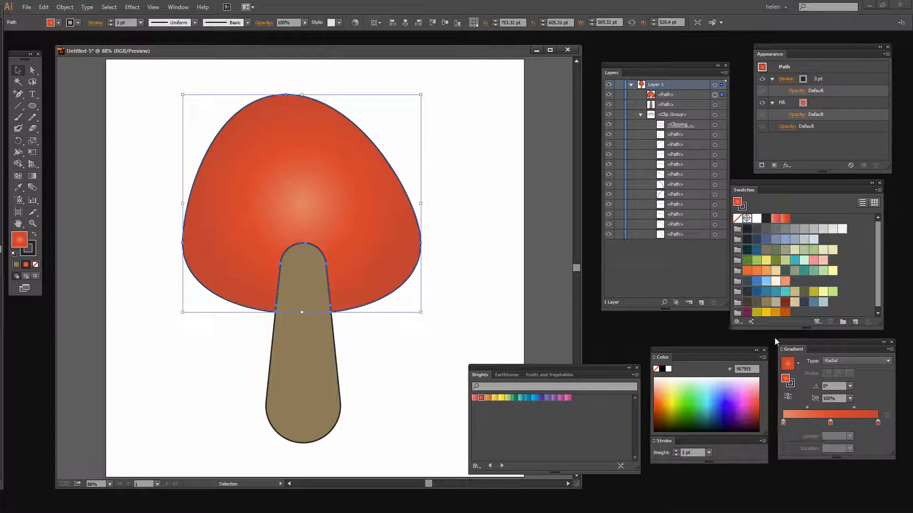
Step: Set the cap gradient's first colour stop to yellow FFC200 and move its middle stop to about 69%
{"action": "left_click", "coordinate": [766, 314]}
{"action": "left_click_drag", "start_coordinate": [766, 313], "coordinate": [784, 423]}
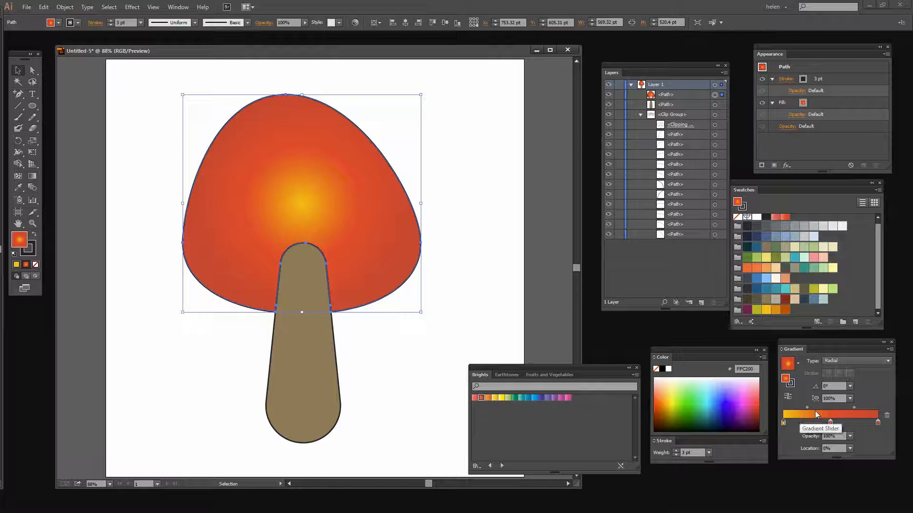
{"action": "left_click_drag", "start_coordinate": [831, 422], "coordinate": [848, 423]}
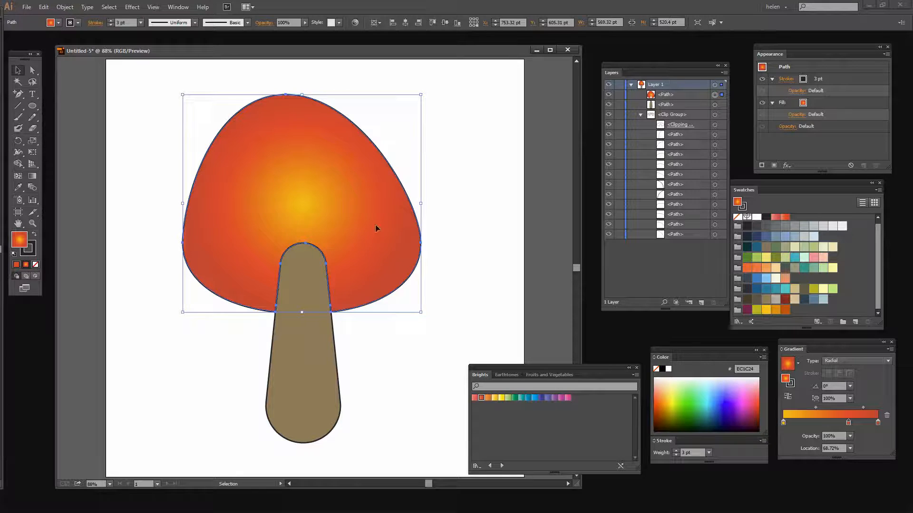
Step: Reposition the cap's radial gradient with the Gradient tool so its yellow centre lies in the cap's lower left, and deselect the cap
{"action": "left_click", "coordinate": [32, 177]}
{"action": "mouse_move", "coordinate": [300, 203]}
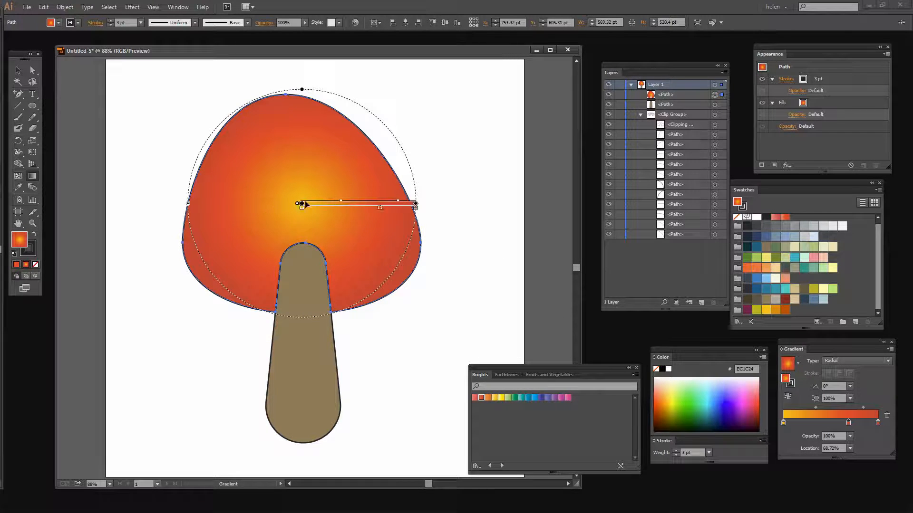
{"action": "mouse_move", "coordinate": [303, 206]}
{"action": "left_mouse_down"}
{"action": "mouse_move", "coordinate": [217, 262]}
{"action": "mouse_move", "coordinate": [225, 254]}
{"action": "left_mouse_up"}
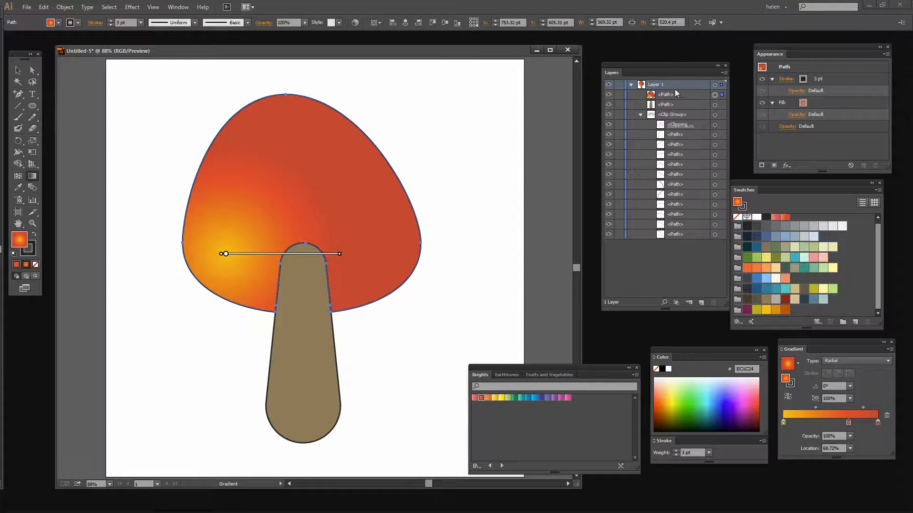
{"action": "left_click", "coordinate": [17, 71]}
{"action": "left_click", "coordinate": [442, 103]}
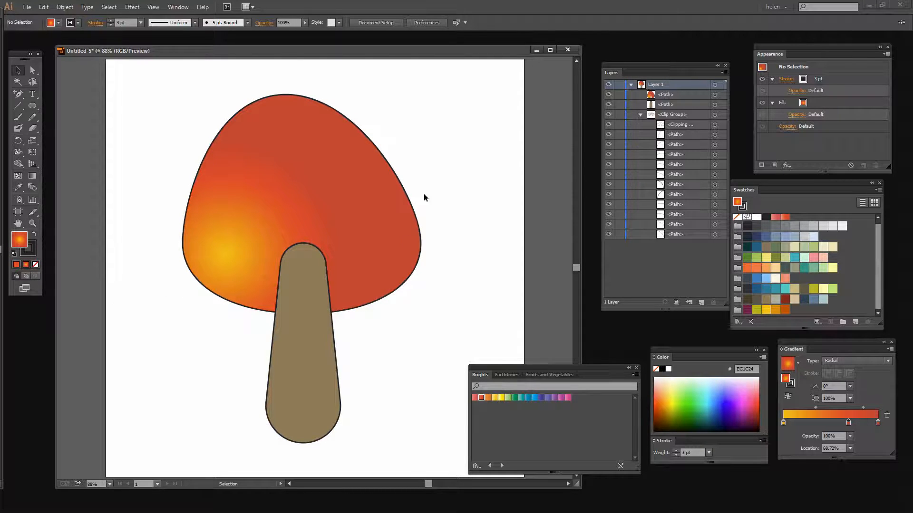
Step: With nothing selected, reset to default colours and set a 3 pt stroke and the yellow FFC200 fill
{"action": "key", "text": "d"}
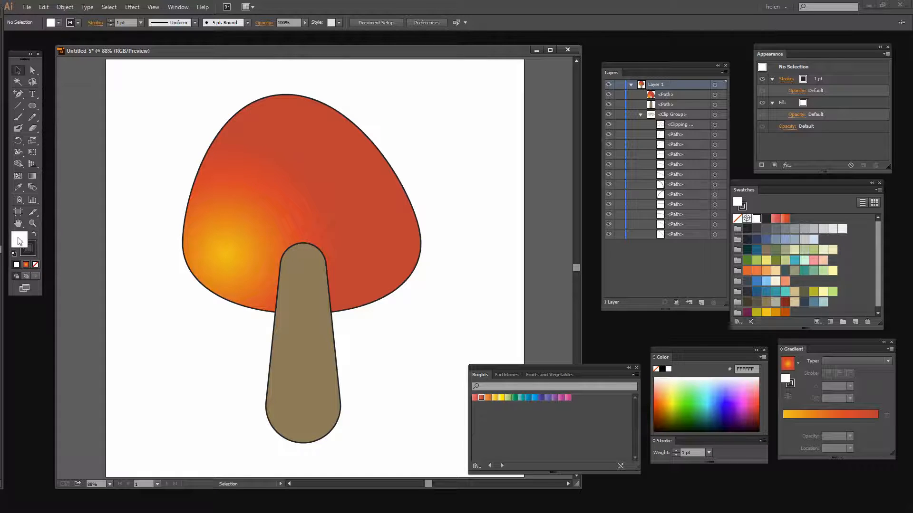
{"action": "left_click", "coordinate": [110, 21]}
{"action": "left_click", "coordinate": [110, 21]}
{"action": "left_click", "coordinate": [765, 312]}
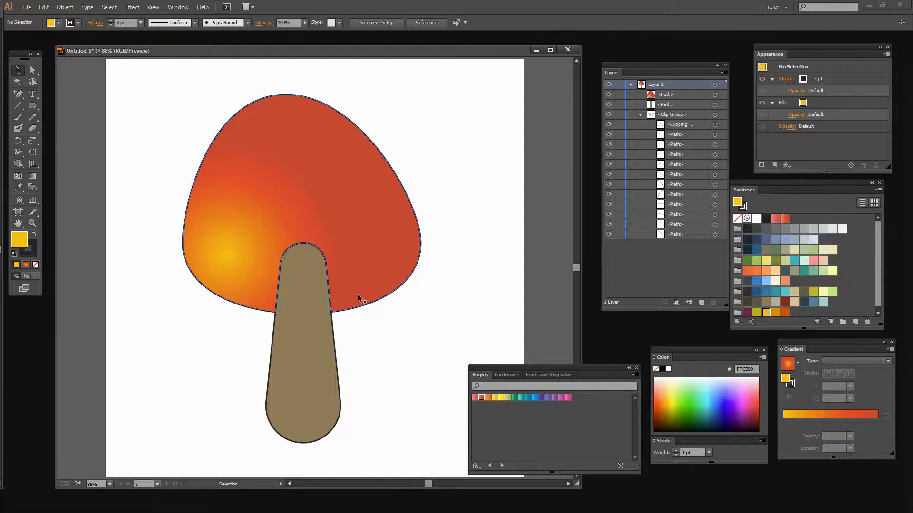
Step: Draw a circle about 66 pt wide near the cap's left edge in Draw Inside mode and fill it with yellow FFC200
{"action": "left_click", "coordinate": [715, 94]}
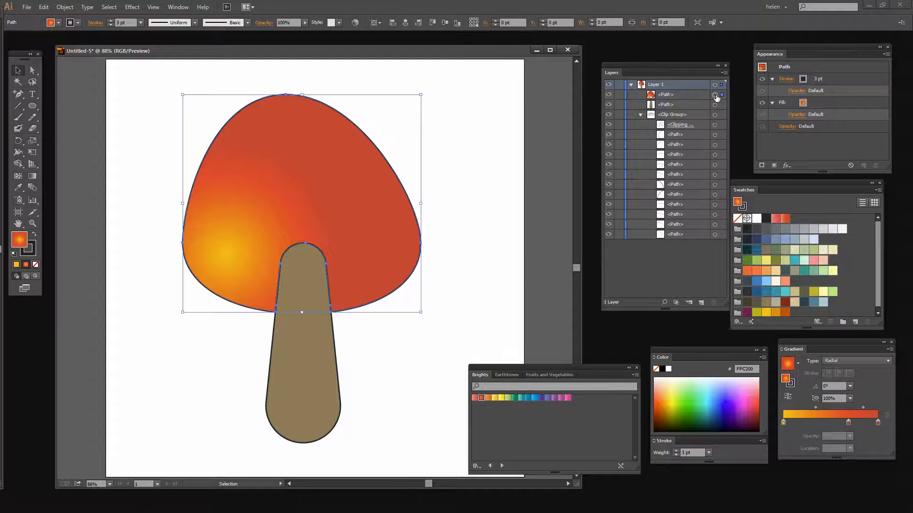
{"action": "left_click", "coordinate": [36, 276]}
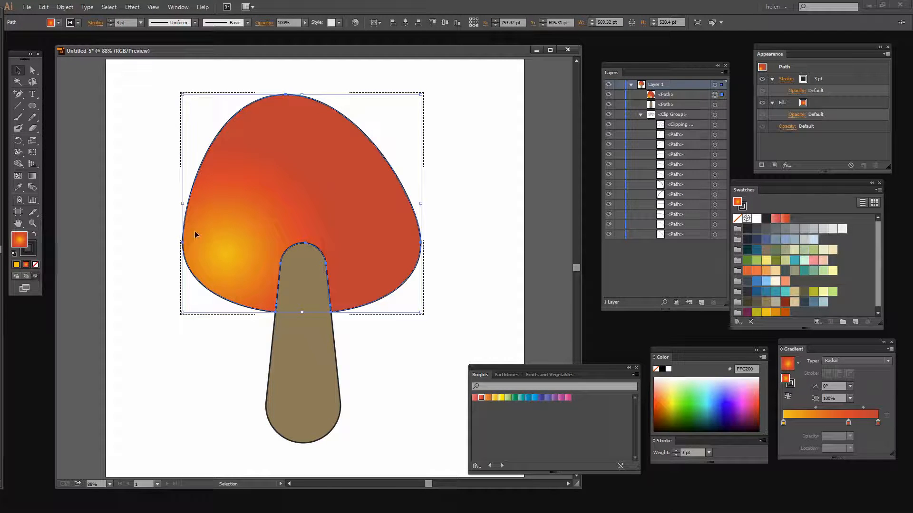
{"action": "left_click", "coordinate": [32, 106]}
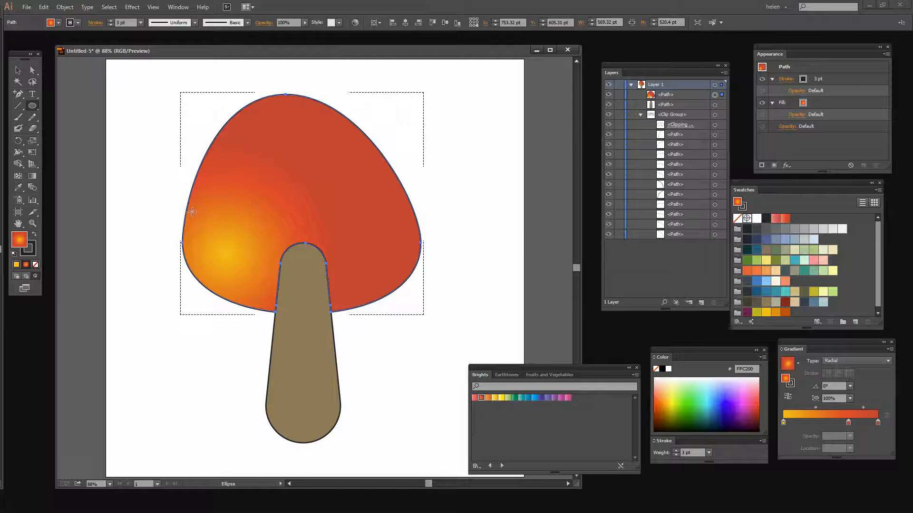
{"action": "left_click_drag", "start_coordinate": [192, 212], "coordinate": [215, 239]}
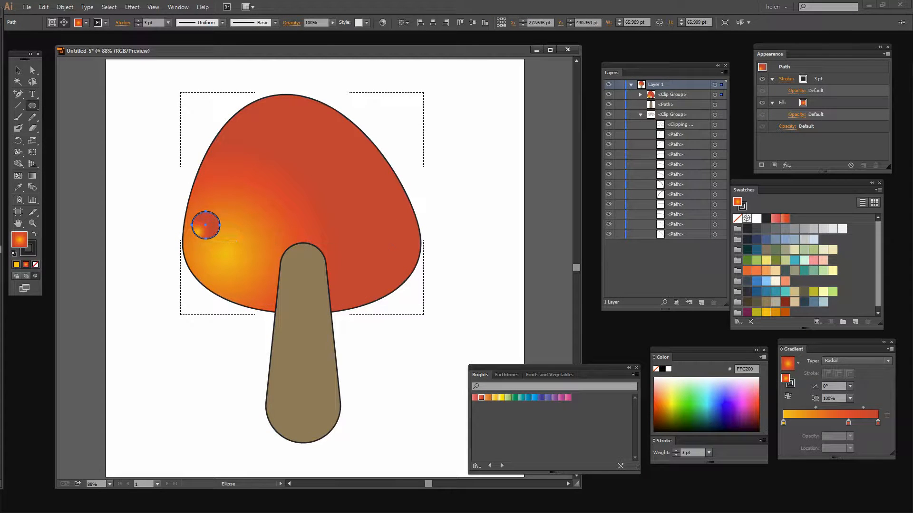
{"action": "left_click", "coordinate": [16, 265]}
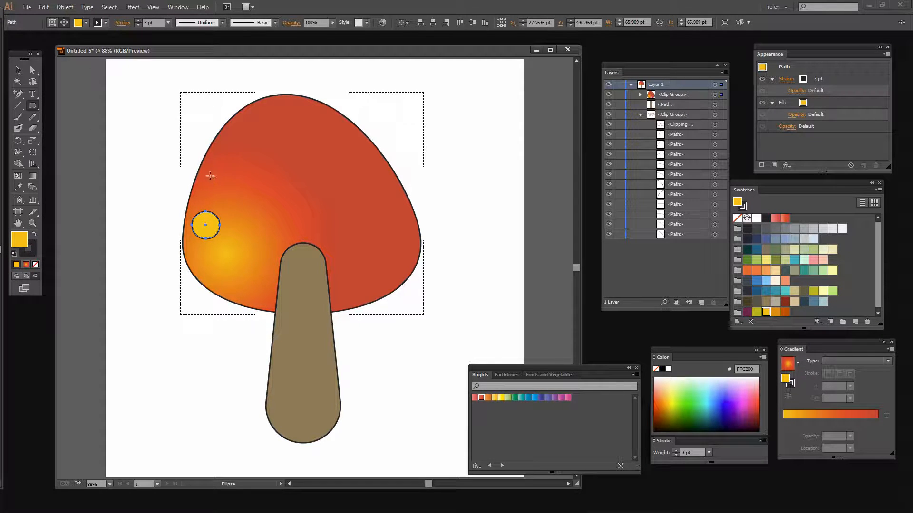
Step: Draw yellow circles about 69 pt and 65 pt wide above and below the first spot, and shift the lower one across the cap's edge
{"action": "left_click_drag", "start_coordinate": [210, 176], "coordinate": [238, 202]}
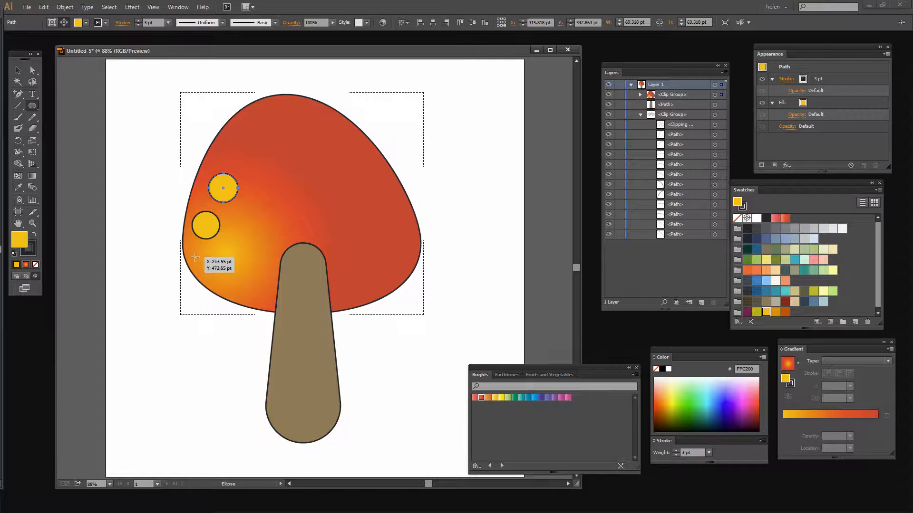
{"action": "left_click_drag", "start_coordinate": [195, 257], "coordinate": [213, 281]}
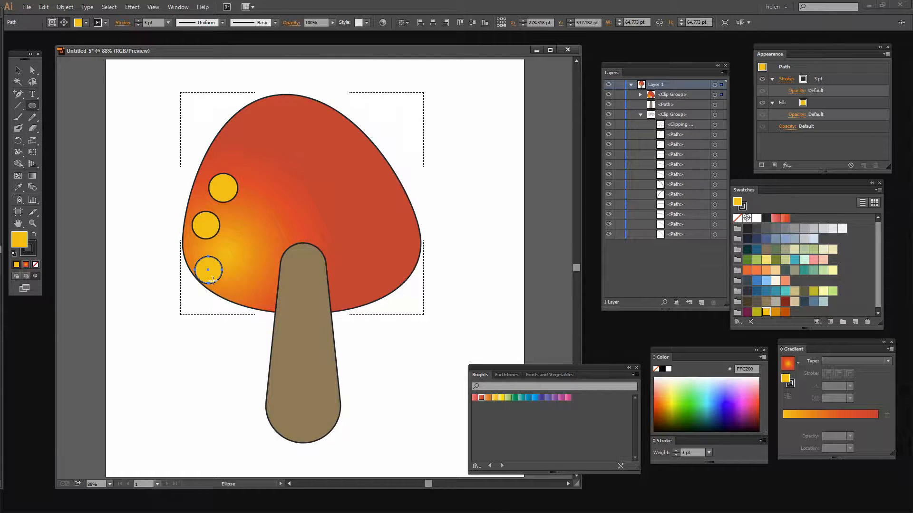
{"action": "key", "text": "v"}
{"action": "left_click_drag", "start_coordinate": [215, 279], "coordinate": [211, 285]}
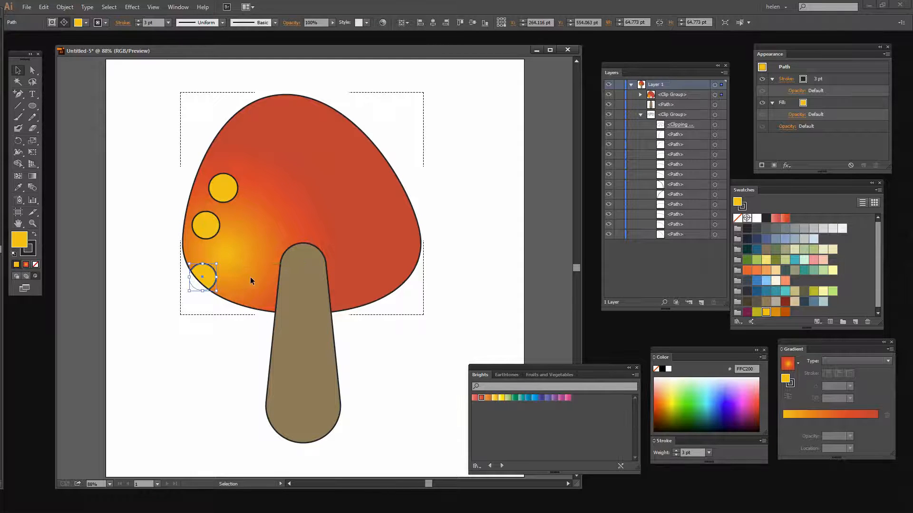
Step: Isolate the cap's clip group, move the upper yellow spot left so the cap's edge cuts it, and leave isolation mode
{"action": "left_click", "coordinate": [230, 199]}
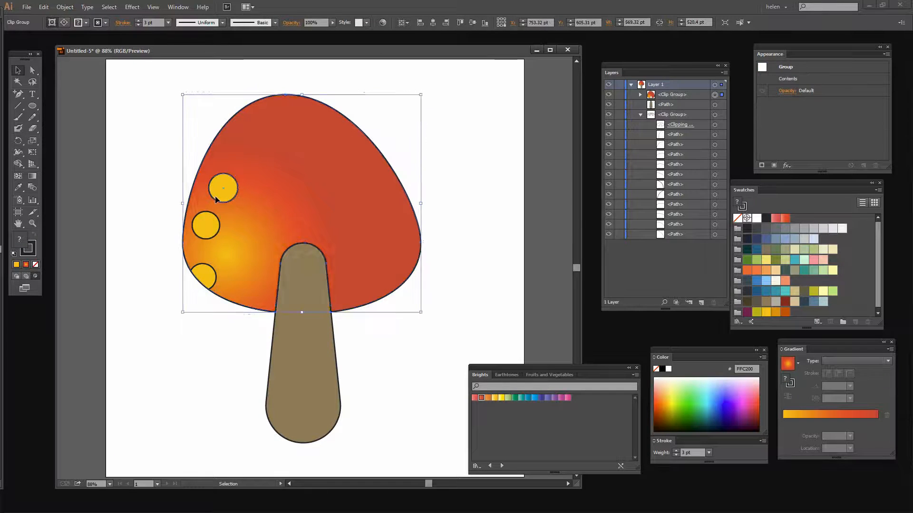
{"action": "double_click", "coordinate": [215, 199]}
{"action": "left_click_drag", "start_coordinate": [215, 199], "coordinate": [189, 195]}
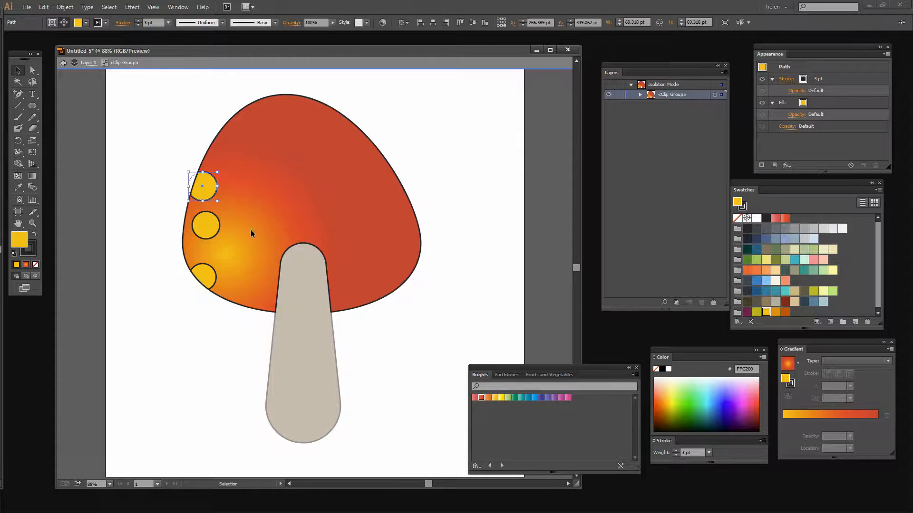
{"action": "key", "text": "Escape"}
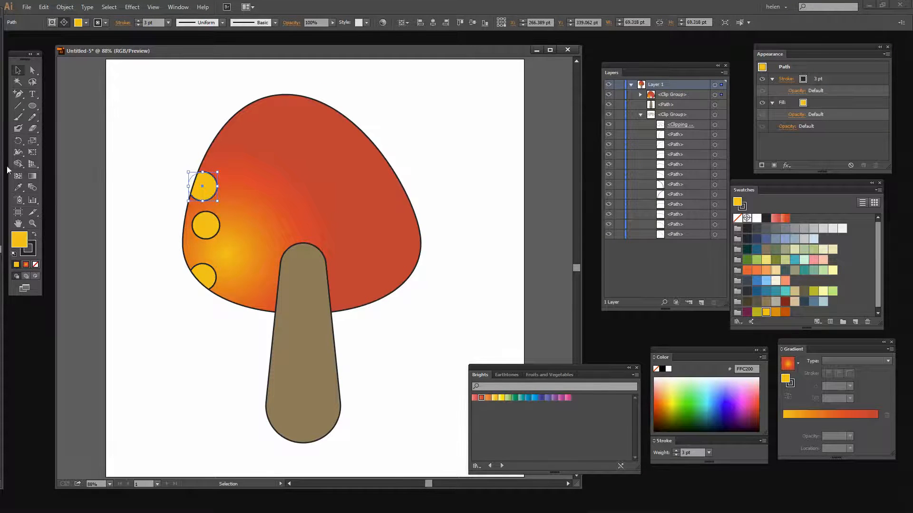
Step: Select the cap's clip group and draw five smaller yellow circles on the cap to the right of the large spots
{"action": "left_click", "coordinate": [714, 95]}
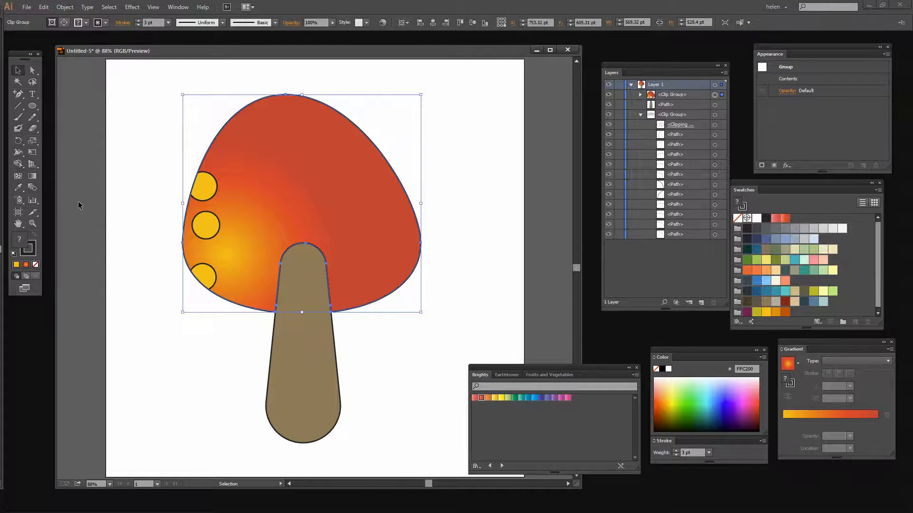
{"action": "left_click", "coordinate": [32, 106]}
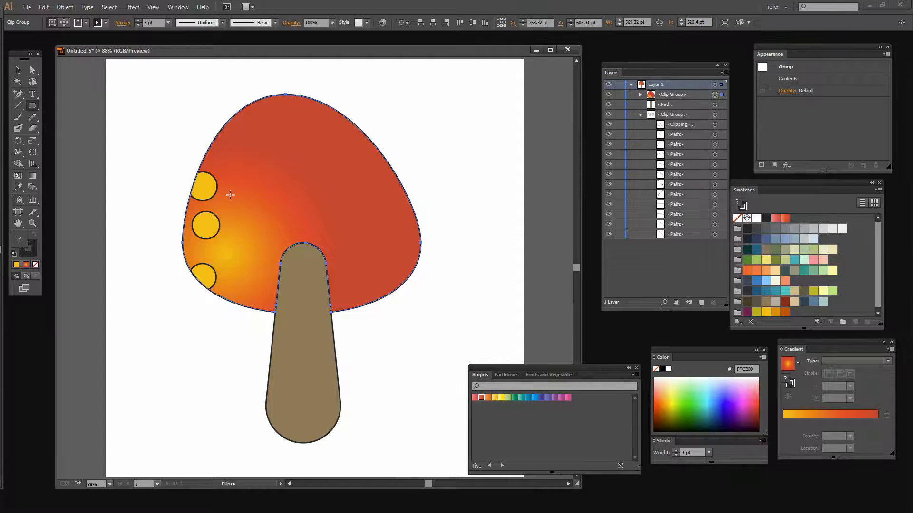
{"action": "left_click_drag", "start_coordinate": [230, 194], "coordinate": [244, 211]}
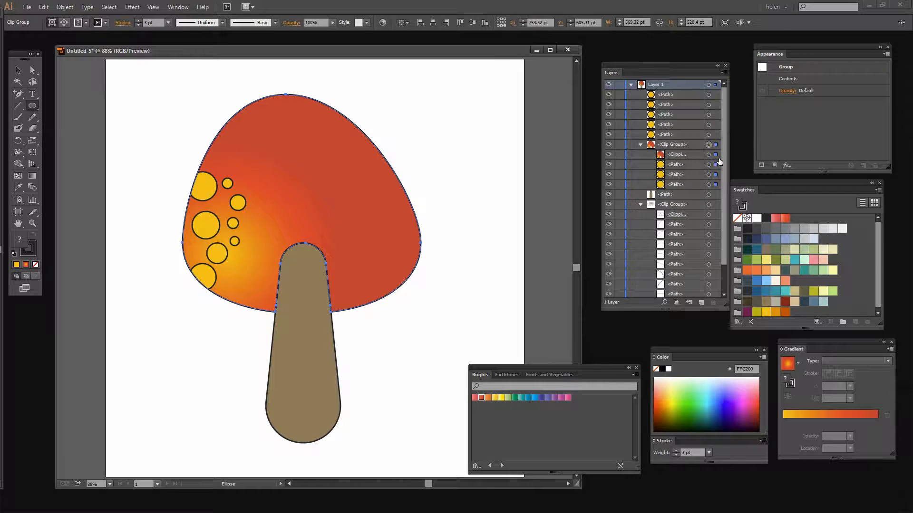
Step: Draw a circle about 35 pt wide across the cap's left edge inside its clipping path, and fill it with yellow FFC200
{"action": "left_click", "coordinate": [708, 154]}
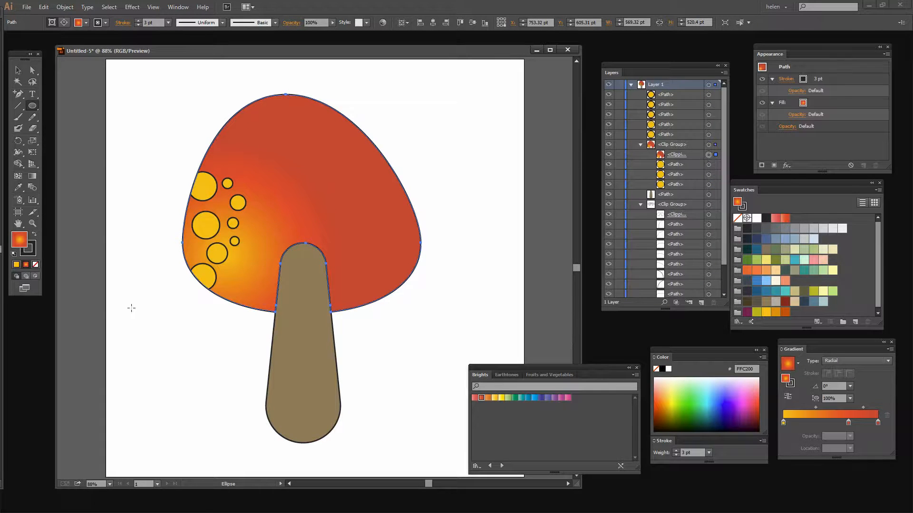
{"action": "left_click", "coordinate": [35, 275]}
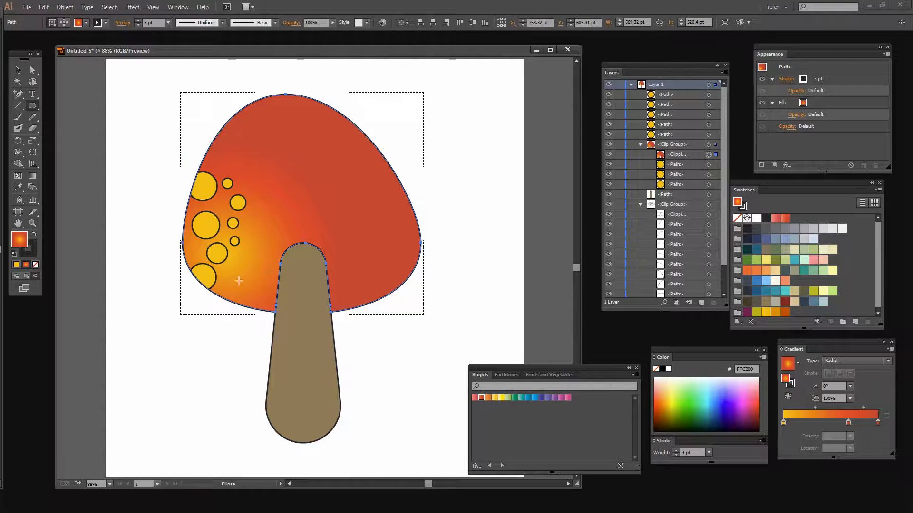
{"action": "left_click_drag", "start_coordinate": [190, 252], "coordinate": [176, 239]}
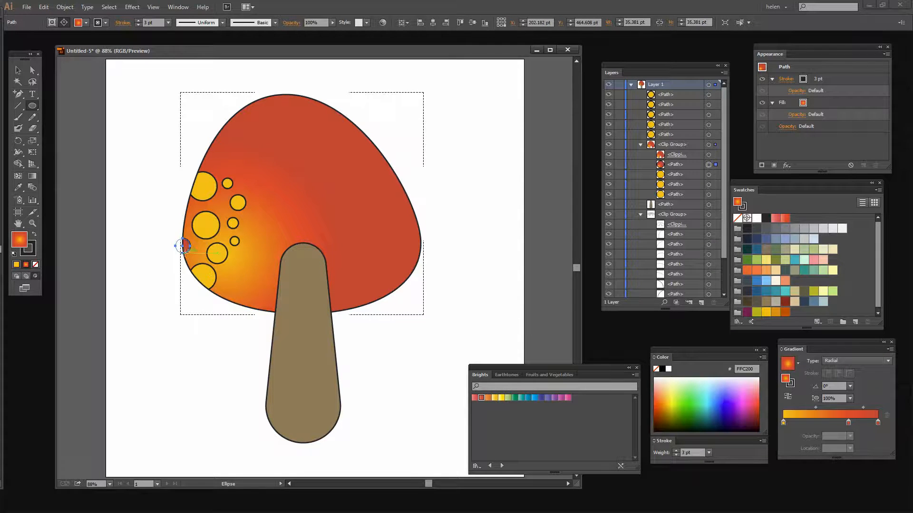
{"action": "left_click", "coordinate": [15, 264]}
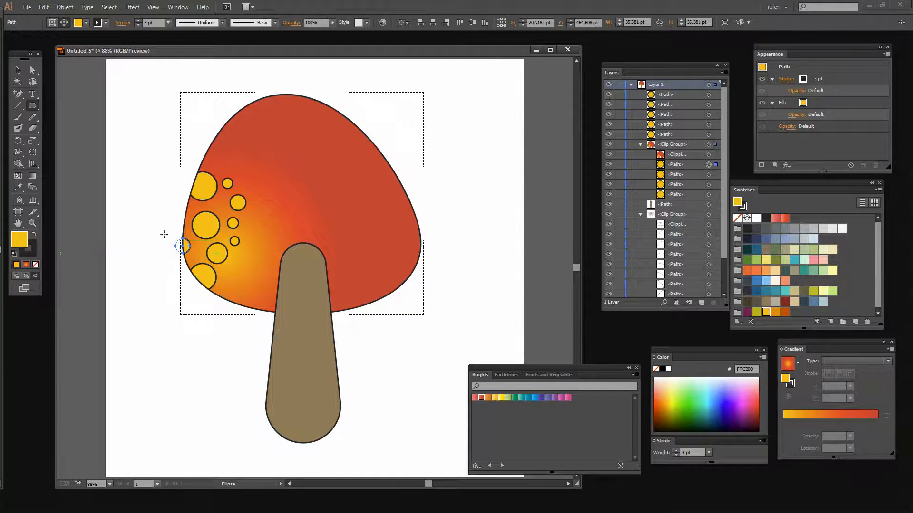
Step: Draw two more yellow spots inside the cap, about 32 pt across its left edge and about 25 pt between the existing spots, and deselect
{"action": "left_click_drag", "start_coordinate": [191, 211], "coordinate": [177, 197]}
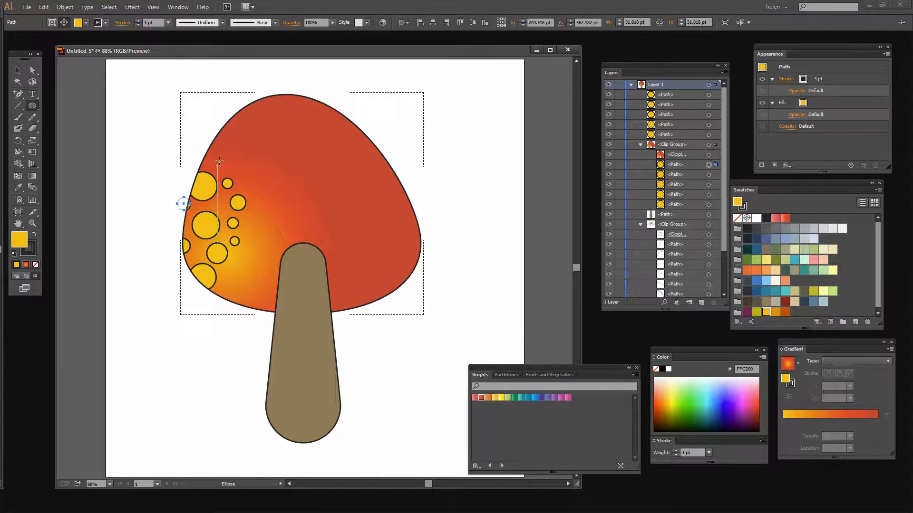
{"action": "left_click_drag", "start_coordinate": [220, 166], "coordinate": [222, 208]}
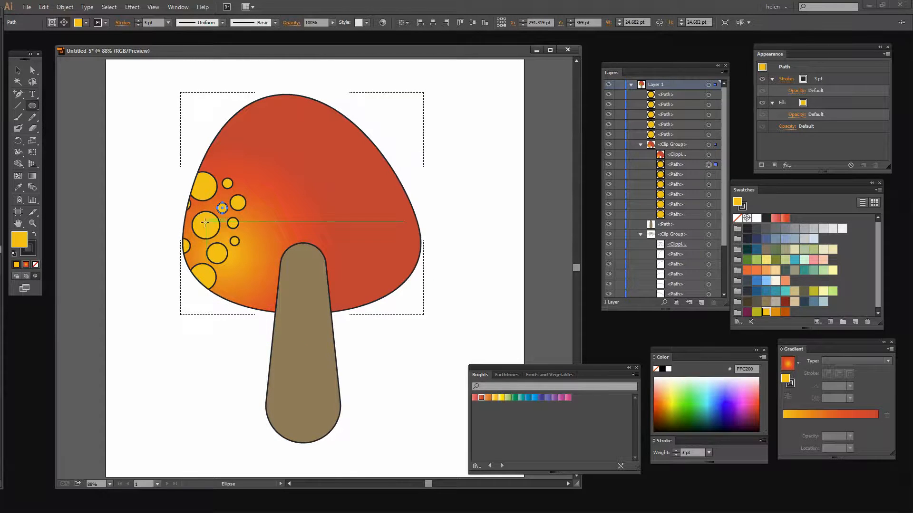
{"action": "key", "text": "v"}
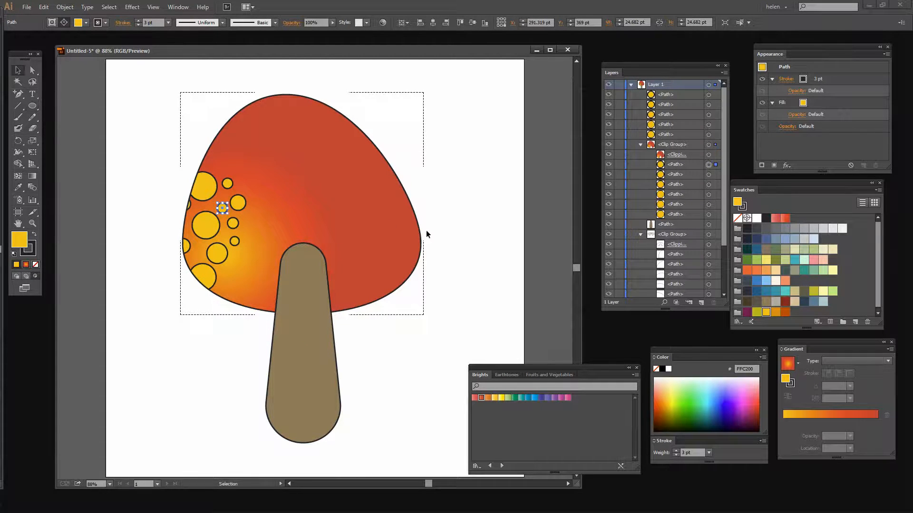
{"action": "left_click", "coordinate": [466, 229]}
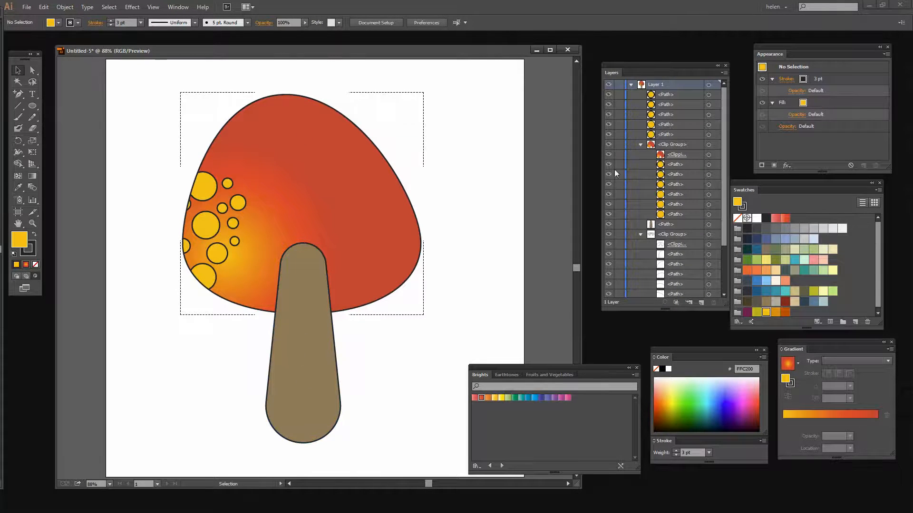
Step: Collapse both clip groups and move the gill lines' clip group to the front of Layer 1
{"action": "left_click", "coordinate": [641, 144]}
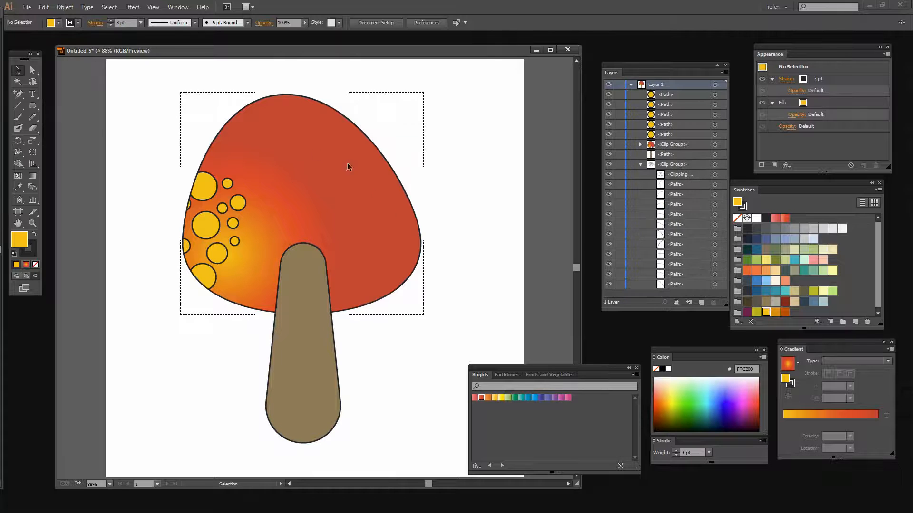
{"action": "left_click", "coordinate": [639, 164]}
{"action": "left_click_drag", "start_coordinate": [664, 164], "coordinate": [664, 93]}
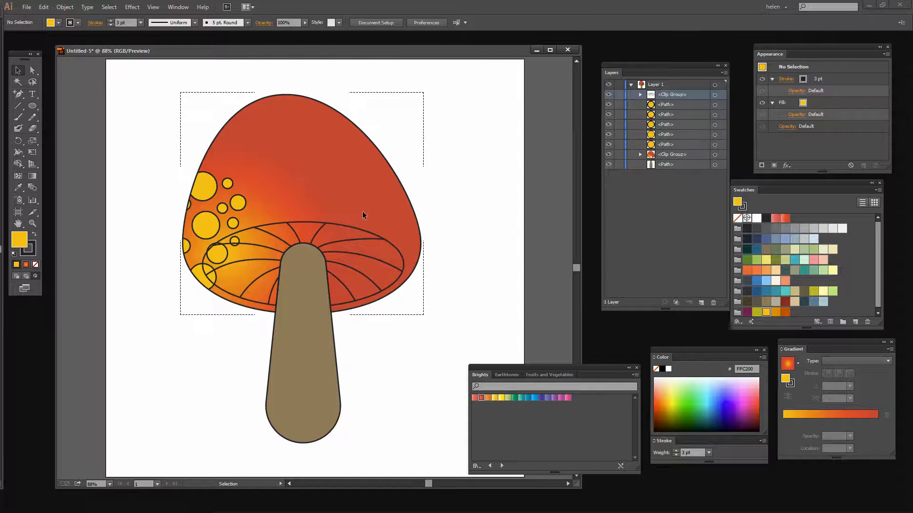
Step: Select the gill group's clipping ellipse and try the yellow and orange Brights gradients as its fill, ending with orange
{"action": "left_click", "coordinate": [640, 94]}
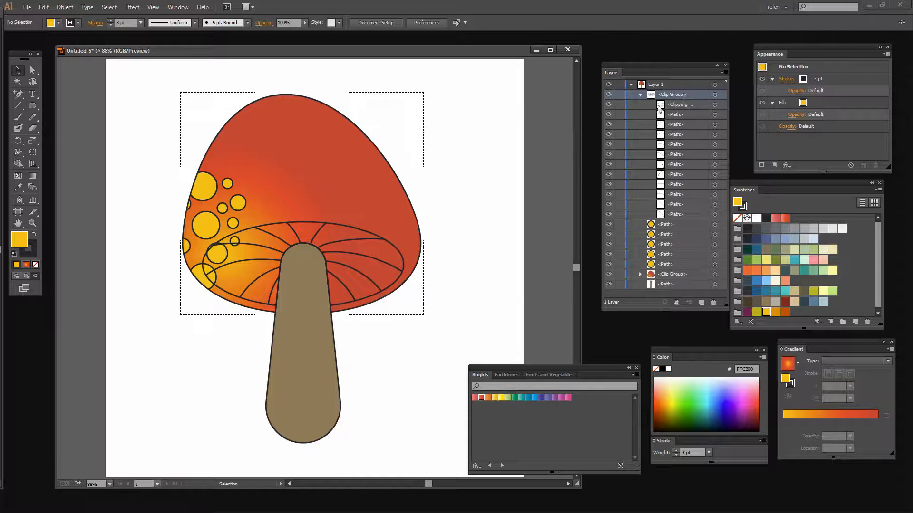
{"action": "left_click", "coordinate": [715, 104]}
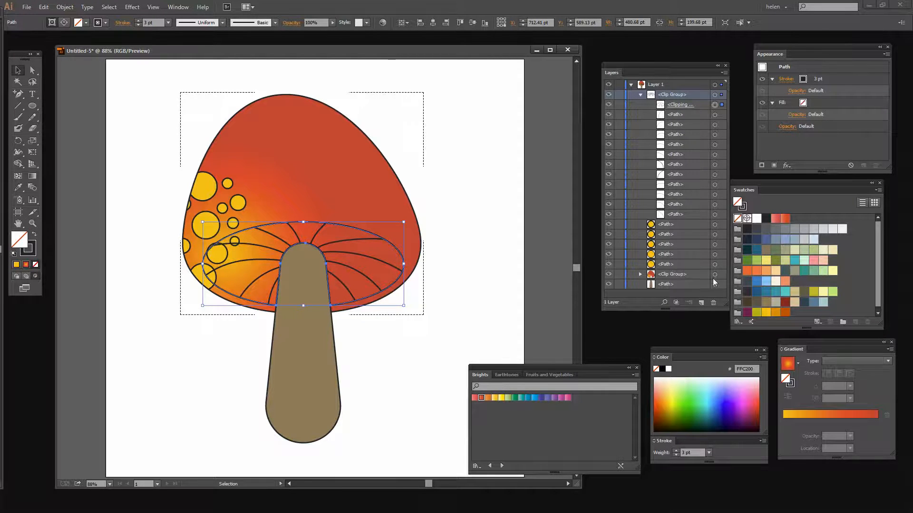
{"action": "left_click", "coordinate": [495, 398]}
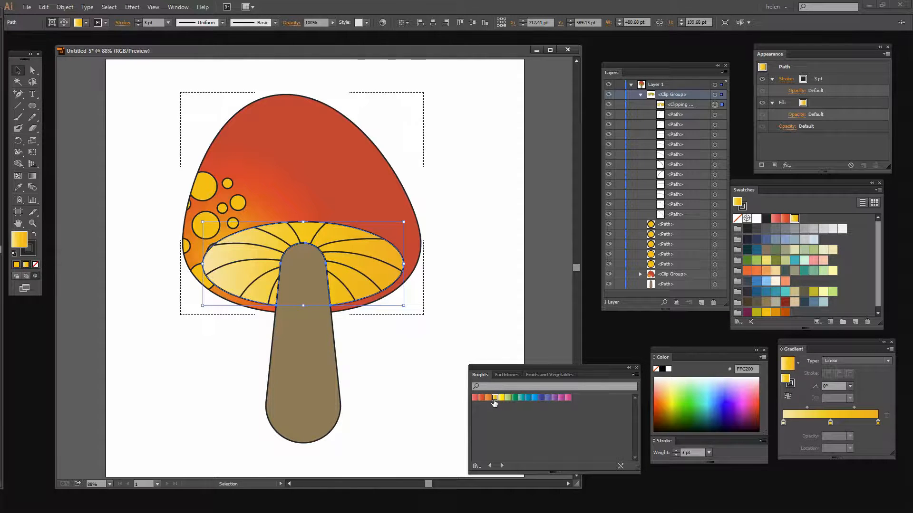
{"action": "left_click", "coordinate": [488, 398]}
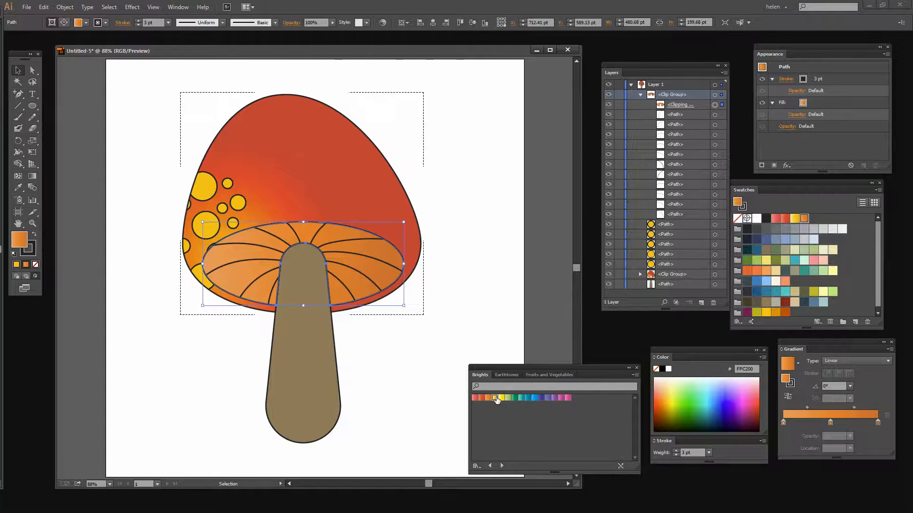
Step: Fill the gills' clipping ellipse with the yellow Brights gradient, make it radial, and centre its highlight on the ellipse's left part
{"action": "left_click", "coordinate": [495, 398]}
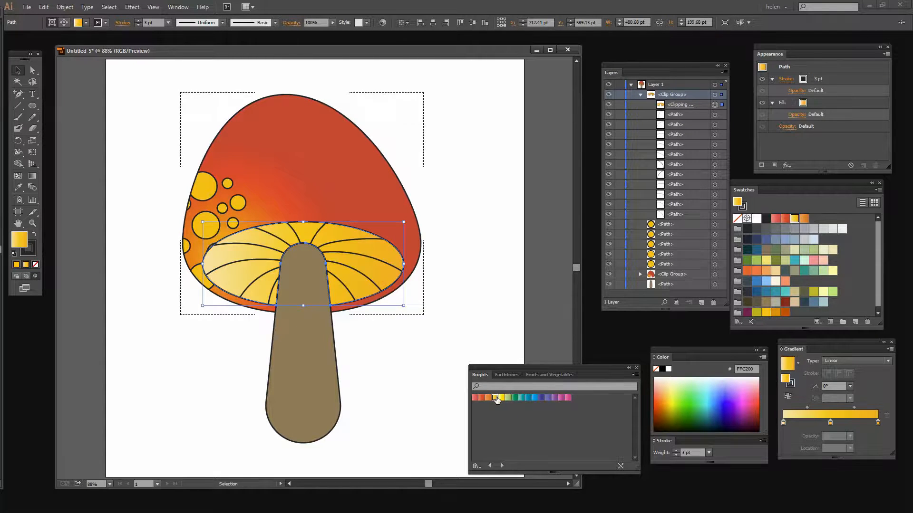
{"action": "left_click", "coordinate": [838, 357]}
{"action": "left_click", "coordinate": [835, 379]}
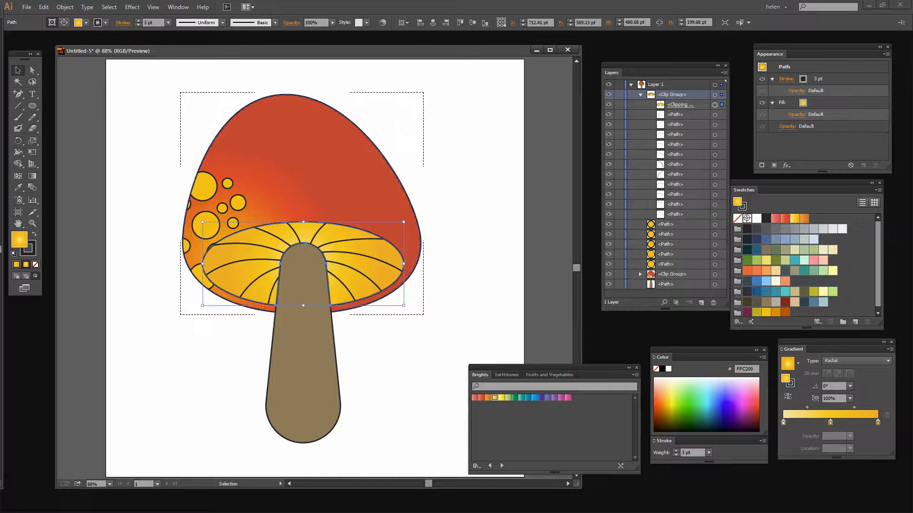
{"action": "left_click", "coordinate": [33, 176]}
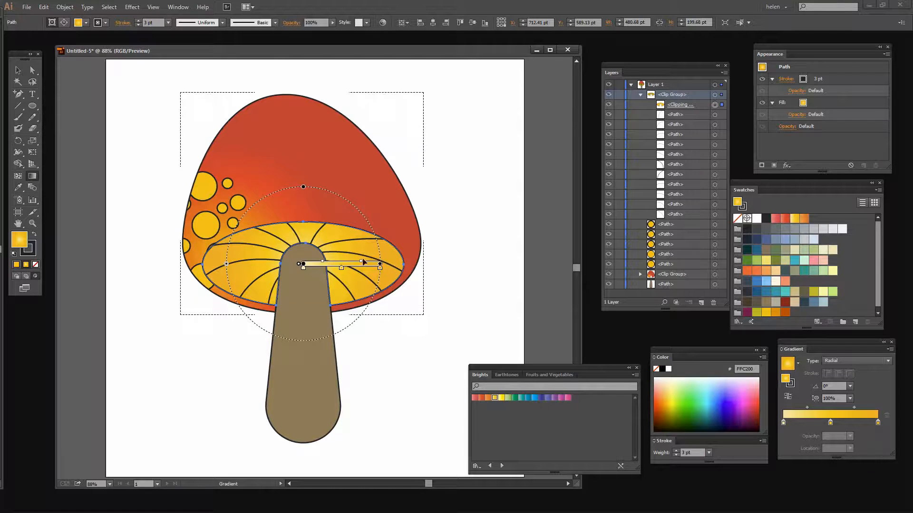
{"action": "left_click_drag", "start_coordinate": [303, 265], "coordinate": [236, 269]}
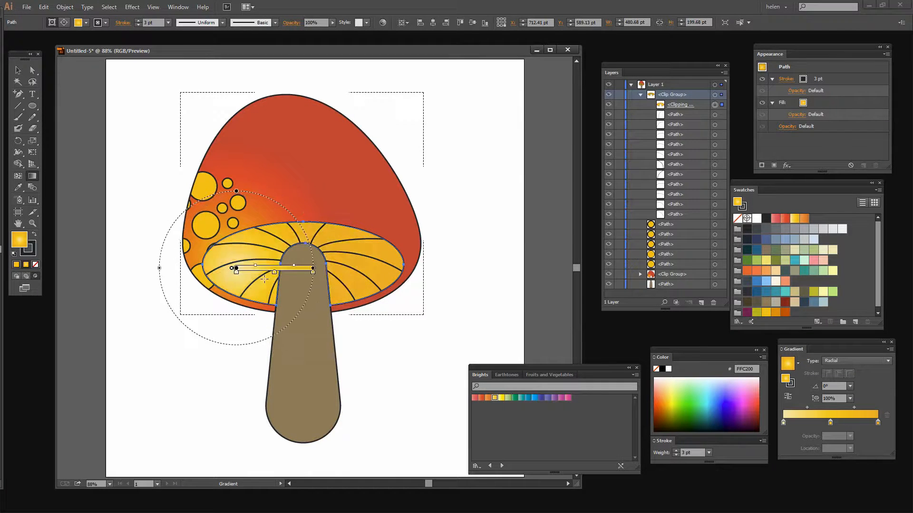
{"action": "left_click", "coordinate": [391, 360]}
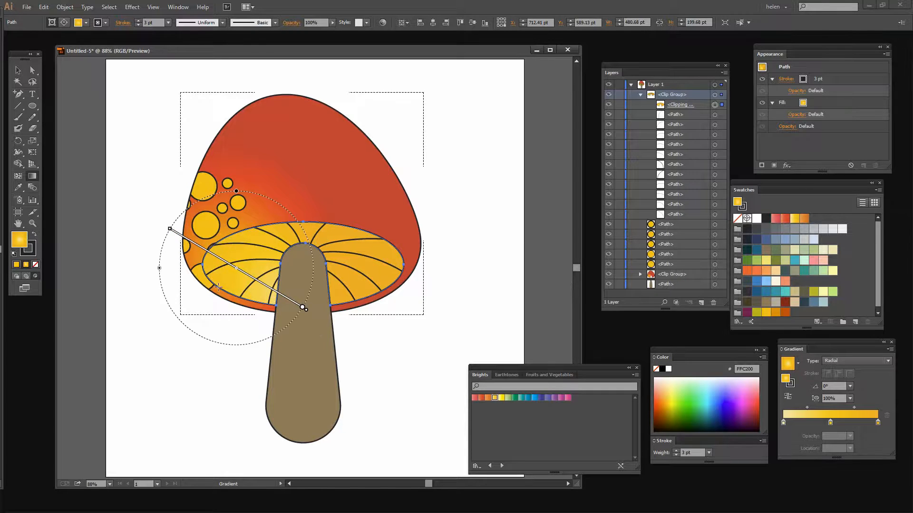
{"action": "key", "text": "ctrl+z"}
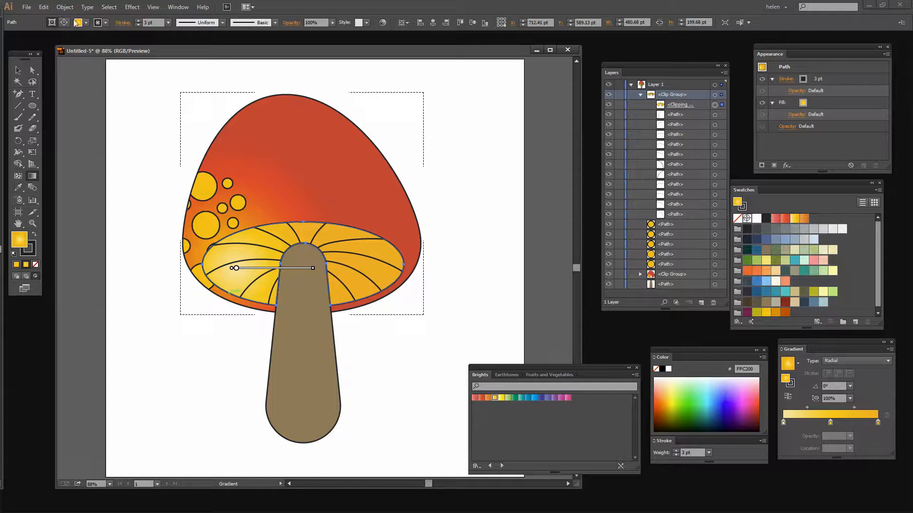
Step: Deselect the gill ellipse, collapse its clip group, and return to the normal drawing mode
{"action": "left_click", "coordinate": [17, 70]}
{"action": "left_click", "coordinate": [136, 144]}
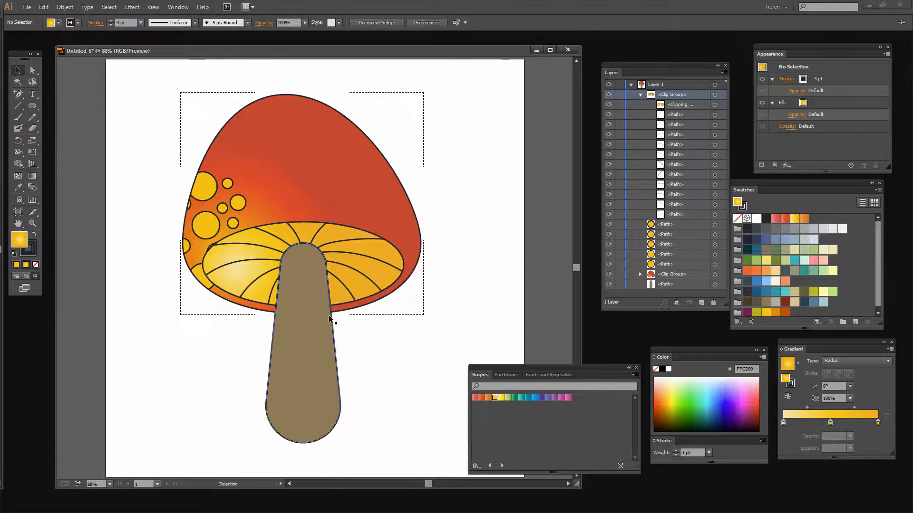
{"action": "left_click", "coordinate": [641, 94]}
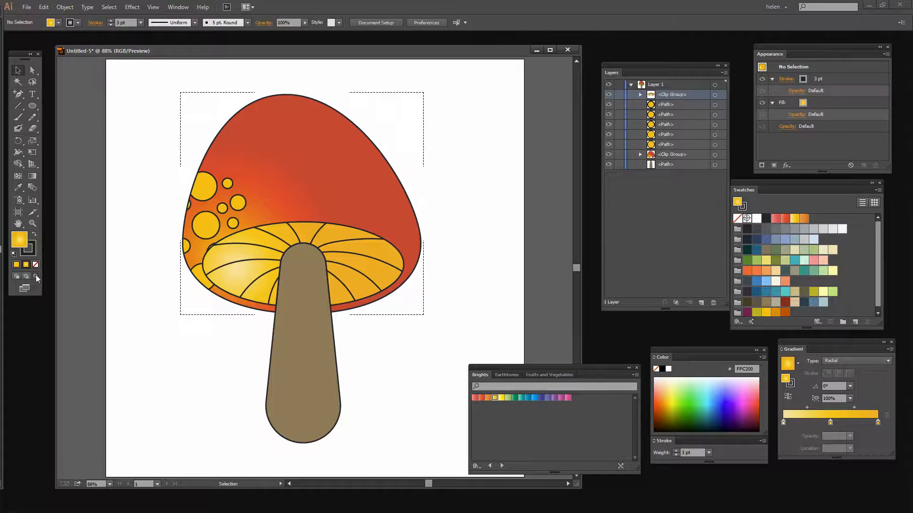
{"action": "left_click", "coordinate": [16, 277]}
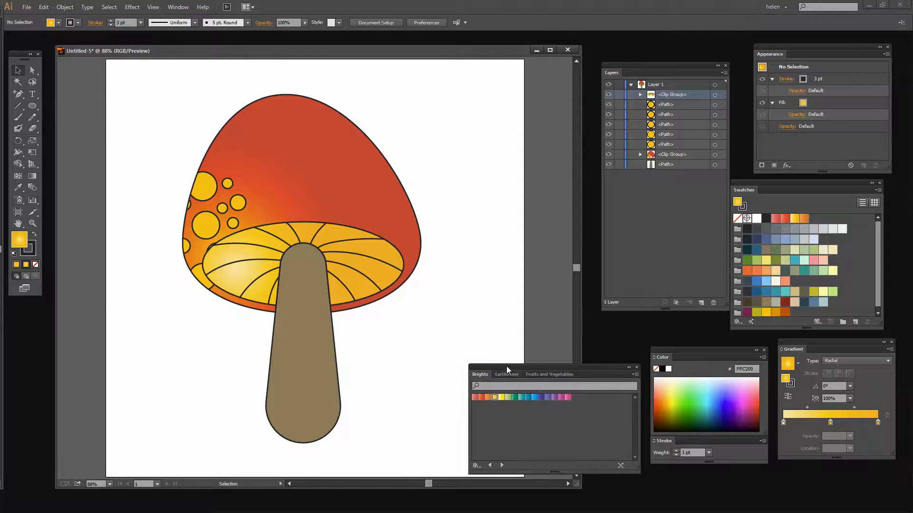
{"action": "left_click_drag", "start_coordinate": [507, 367], "coordinate": [719, 278]}
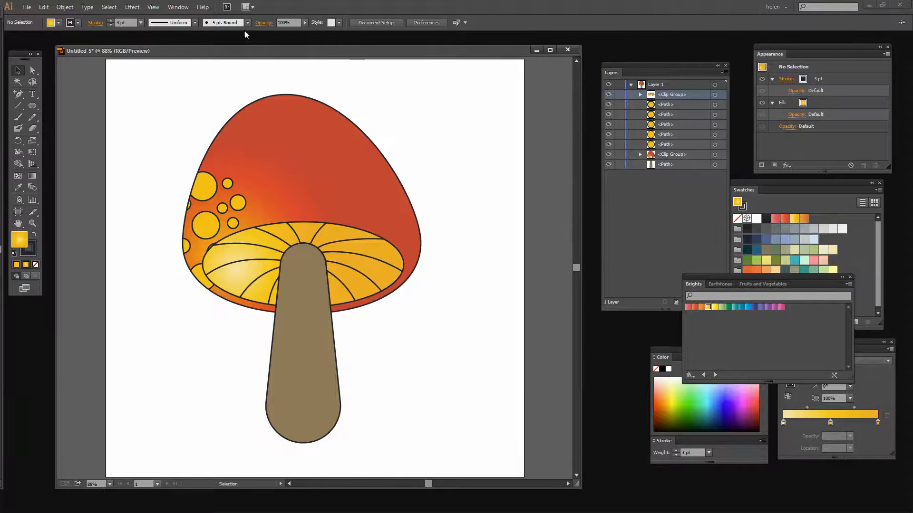
Step: Run the "download rectangle artboard size" script to add a rectangle covering the artboard
{"action": "left_click", "coordinate": [26, 7]}
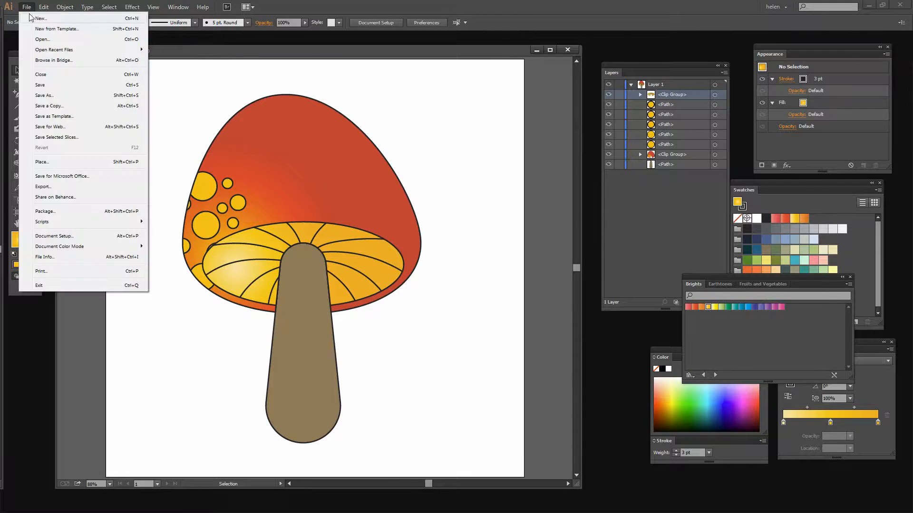
{"action": "mouse_move", "coordinate": [74, 222]}
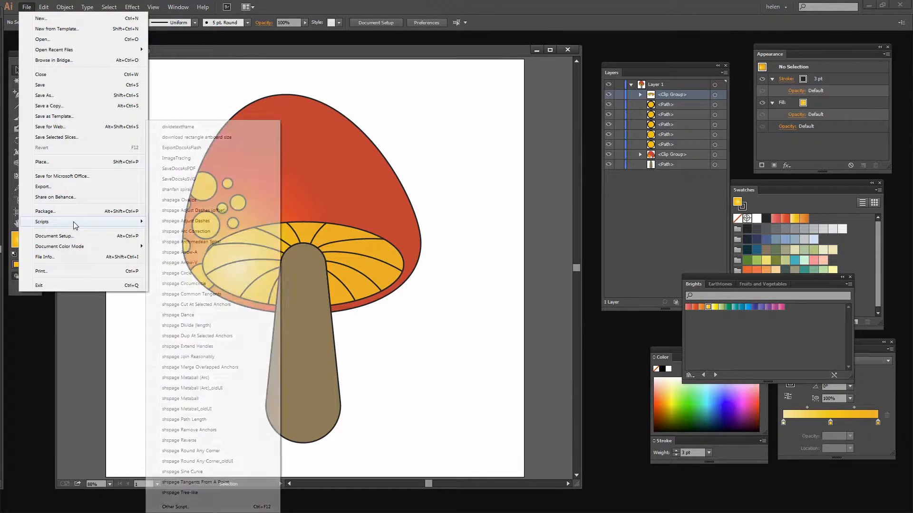
{"action": "left_click", "coordinate": [201, 138]}
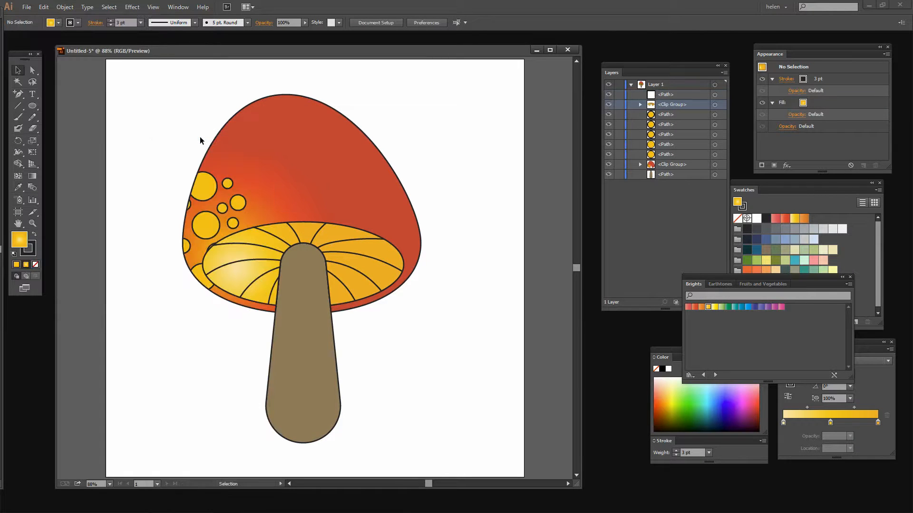
Step: Fill the artboard-sized rectangle with teal 29D9C2, move it to the back of Layer 1, and deselect
{"action": "left_click", "coordinate": [671, 93]}
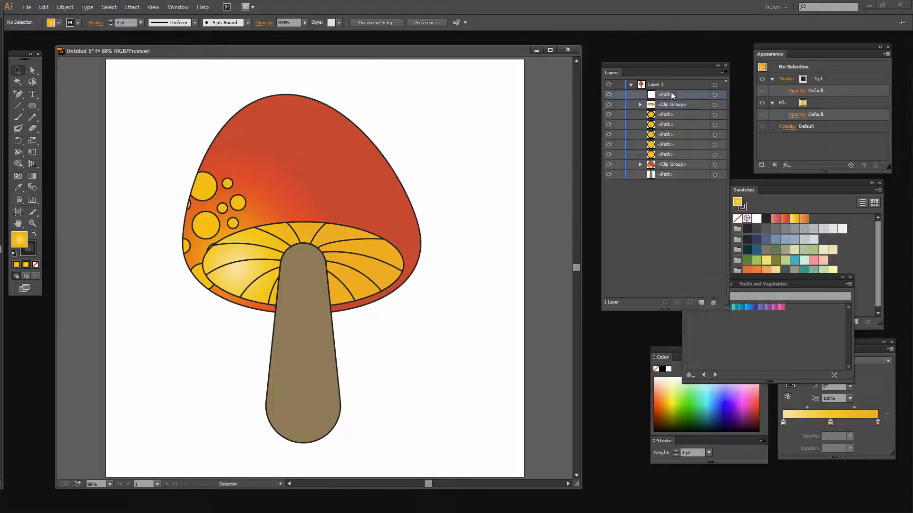
{"action": "left_click", "coordinate": [714, 94]}
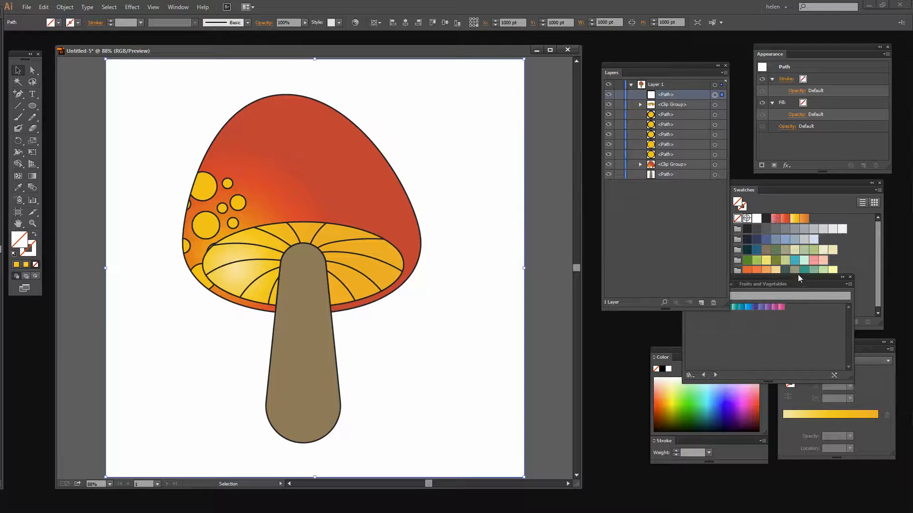
{"action": "left_click_drag", "start_coordinate": [798, 275], "coordinate": [760, 354]}
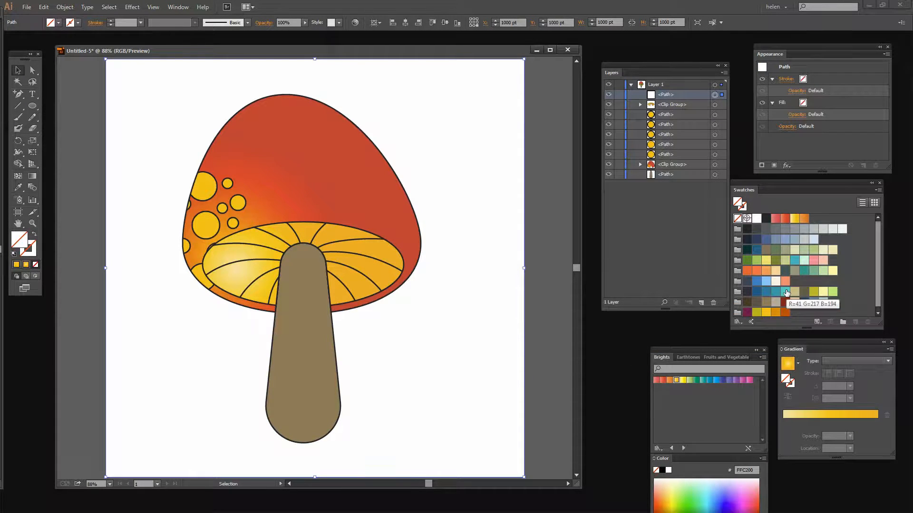
{"action": "left_click", "coordinate": [785, 292]}
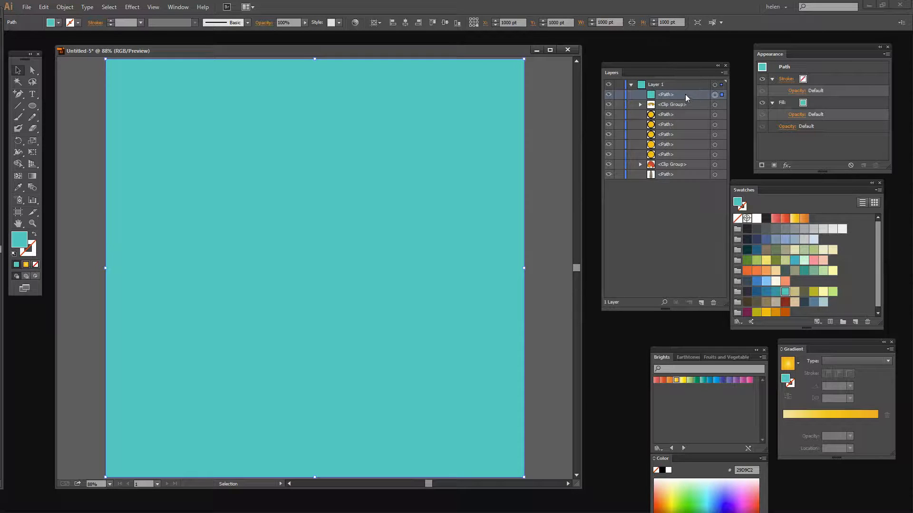
{"action": "left_click_drag", "start_coordinate": [684, 97], "coordinate": [689, 180]}
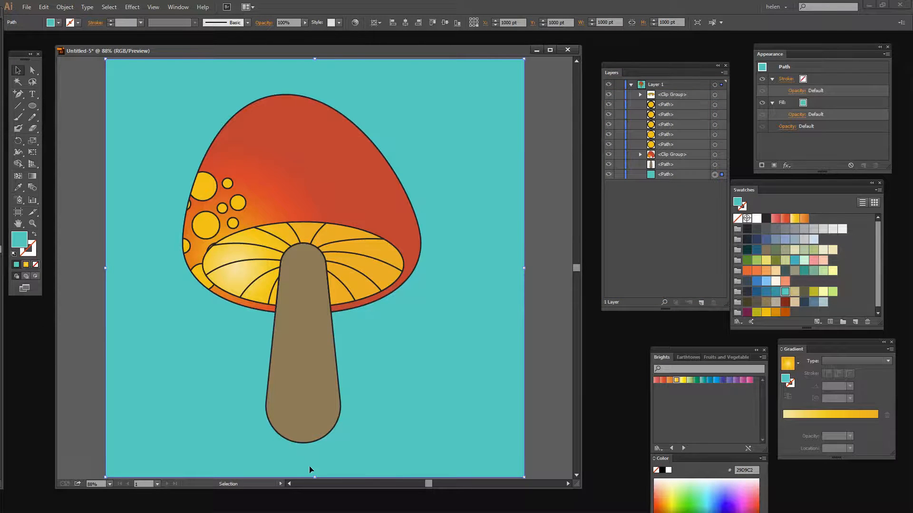
{"action": "left_click", "coordinate": [537, 406]}
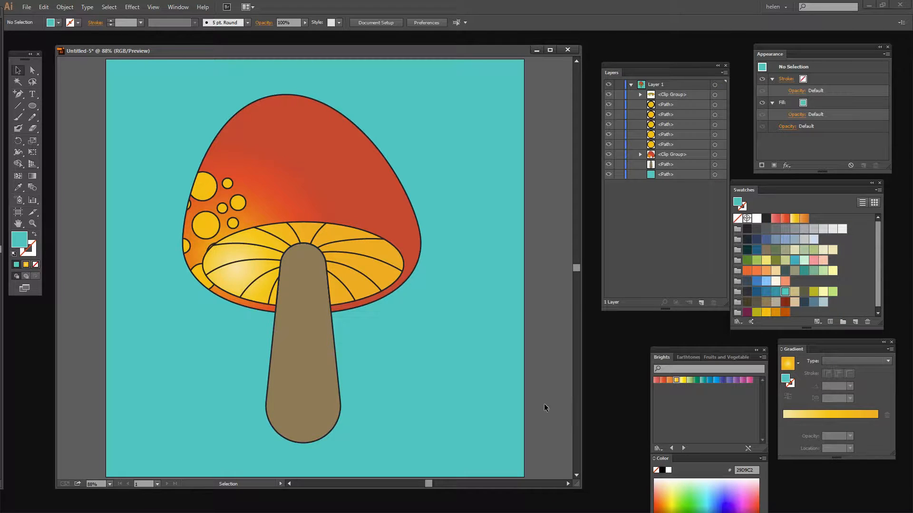
Step: Draw an ellipse about 782 x 164 pt across the base of the stem with green A9CF54 fill and the default black stroke
{"action": "key", "text": "d"}
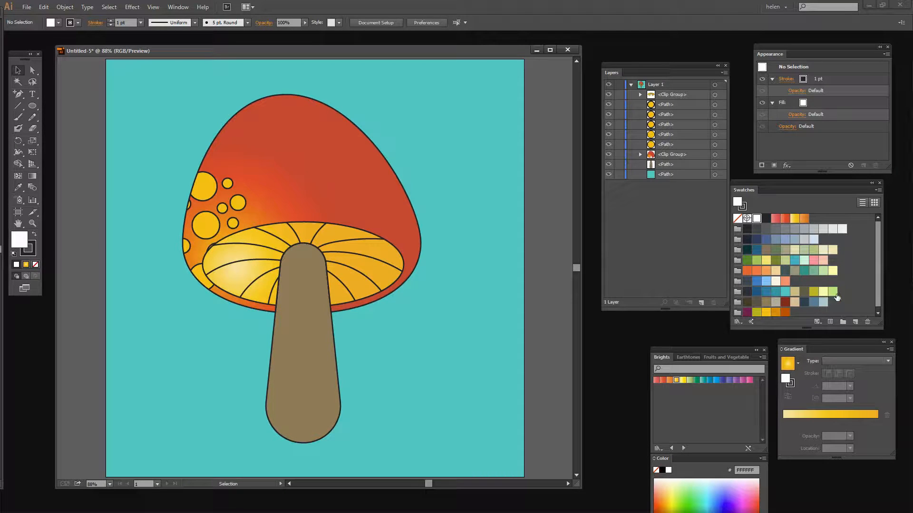
{"action": "left_click", "coordinate": [756, 261]}
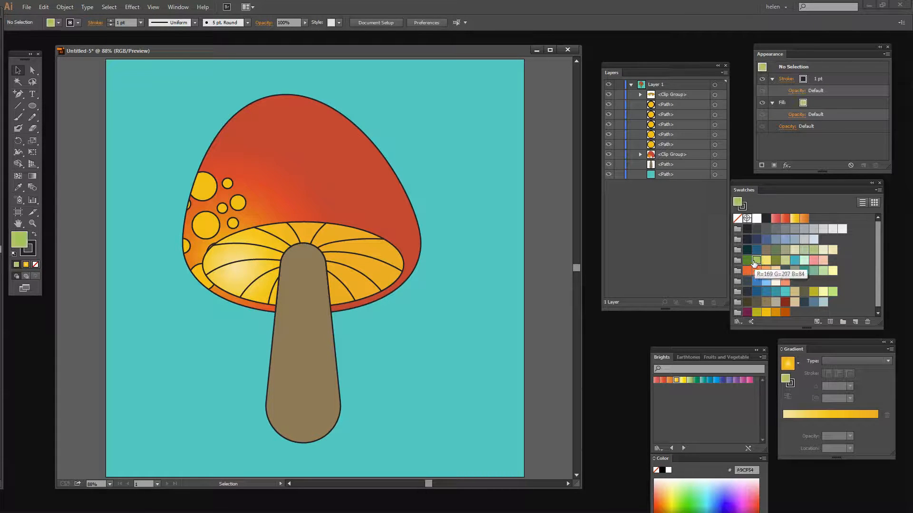
{"action": "left_click", "coordinate": [30, 106]}
{"action": "left_click_drag", "start_coordinate": [41, 108], "coordinate": [76, 128]}
{"action": "left_click_drag", "start_coordinate": [140, 391], "coordinate": [469, 455]}
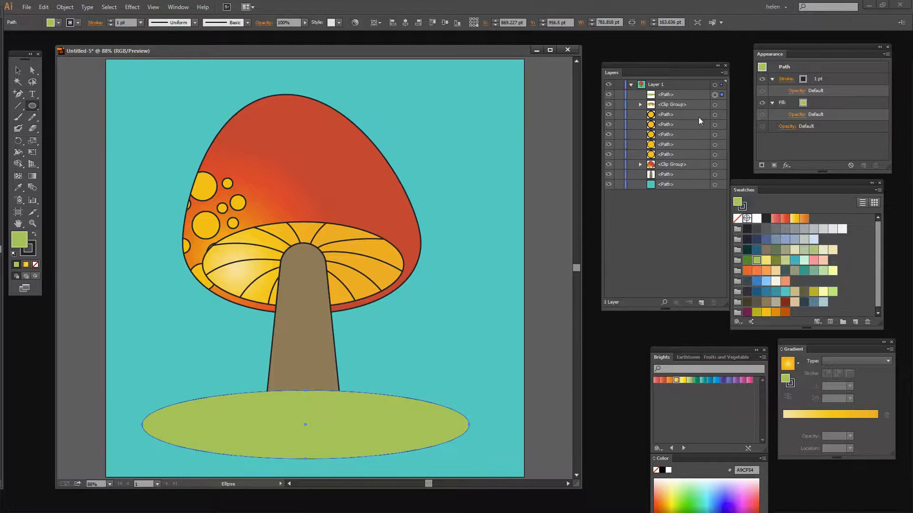
Step: Place the green ellipse behind the mushroom stem, set its stroke weight to 3 pt, and deselect
{"action": "left_click_drag", "start_coordinate": [690, 95], "coordinate": [688, 179]}
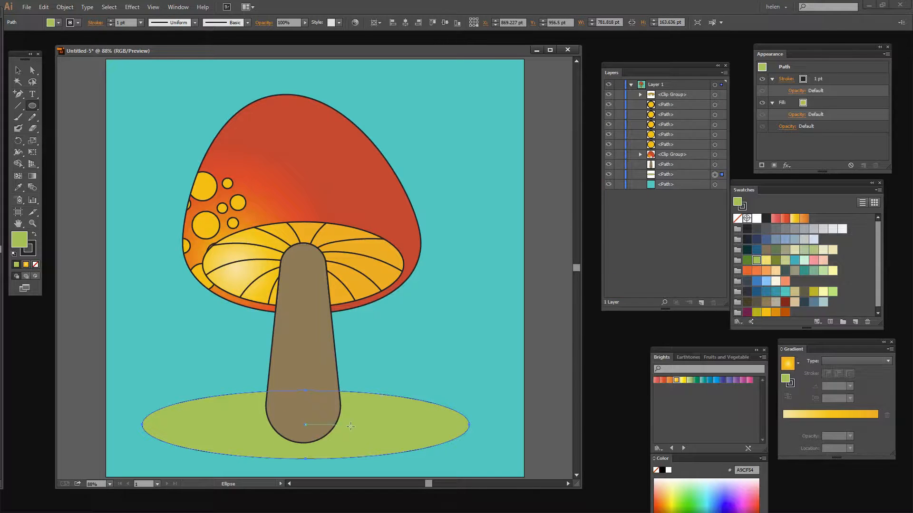
{"action": "left_click", "coordinate": [111, 21]}
{"action": "left_click", "coordinate": [111, 21]}
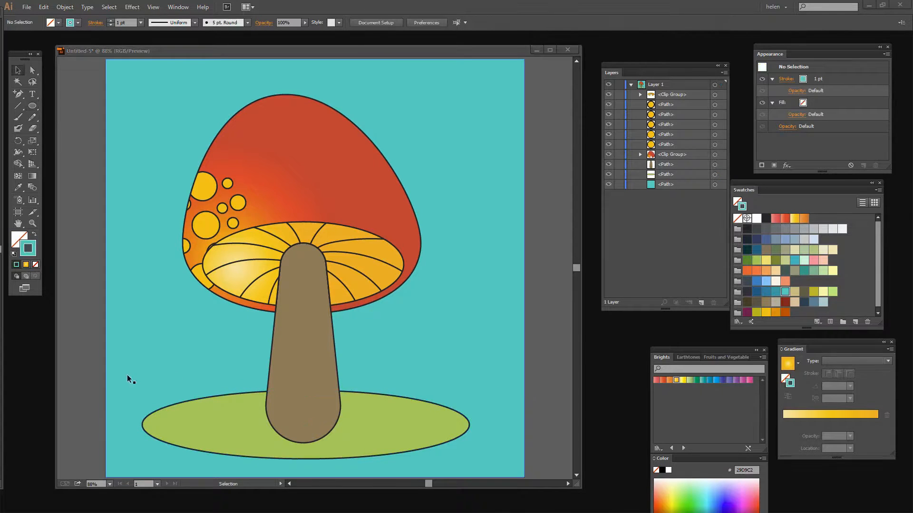
{"action": "left_click", "coordinate": [90, 390]}
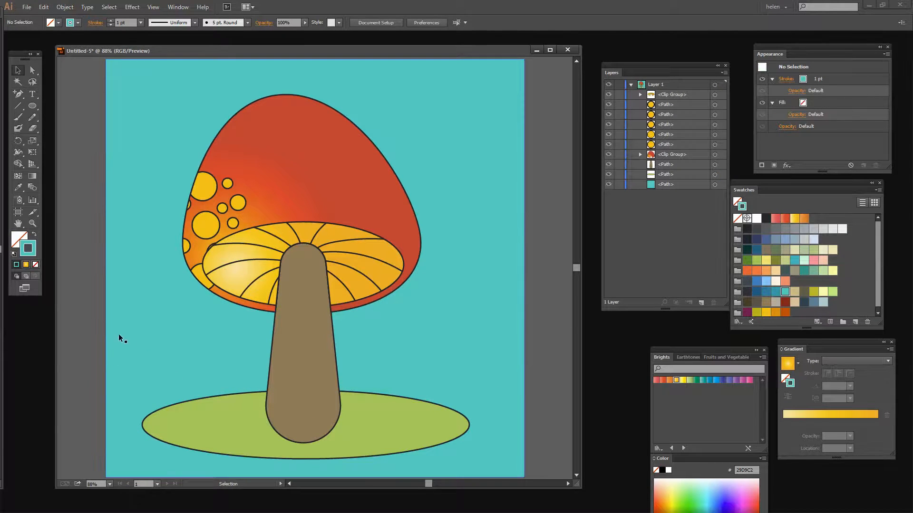
Step: Lock the teal background and green ellipse, and draw a curved grass blade about 44 x 203 pt at the ellipse's left side with the Pencil tool
{"action": "left_click", "coordinate": [32, 117]}
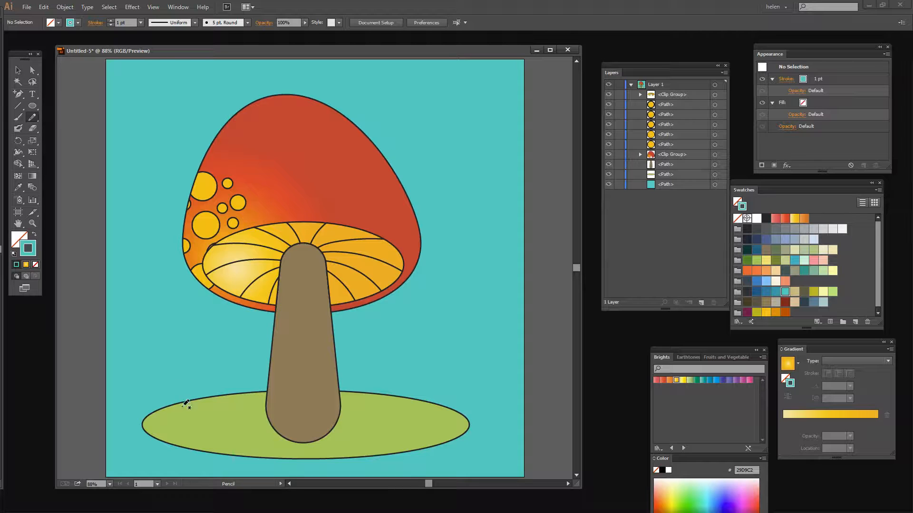
{"action": "left_click", "coordinate": [618, 185]}
{"action": "left_click", "coordinate": [619, 175]}
{"action": "left_click_drag", "start_coordinate": [185, 416], "coordinate": [174, 330]}
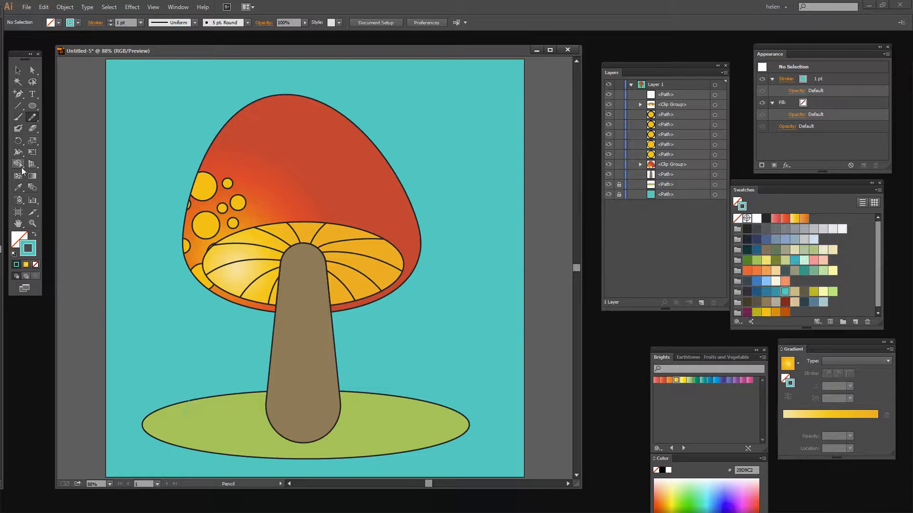
Step: Select the grass blade, try light green BDF271 as its stroke, and set the stroke to black 231F20
{"action": "left_click", "coordinate": [17, 71]}
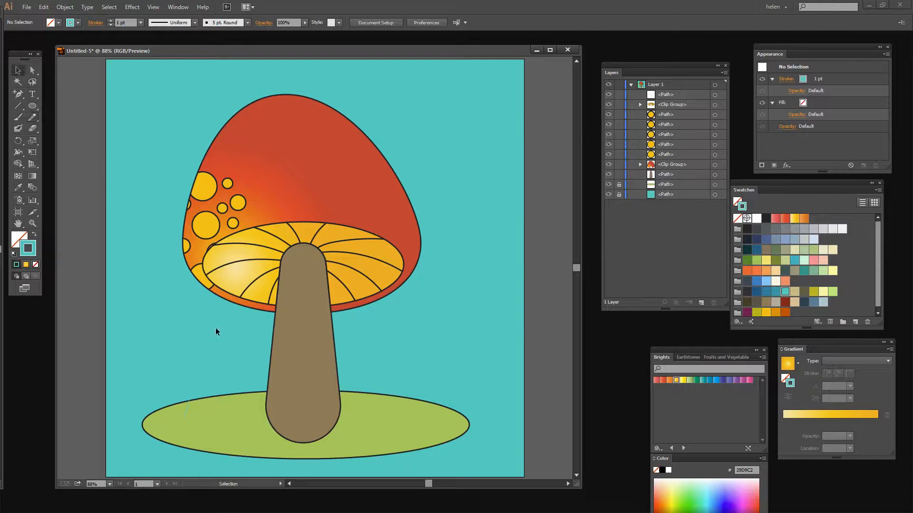
{"action": "left_click", "coordinate": [188, 409]}
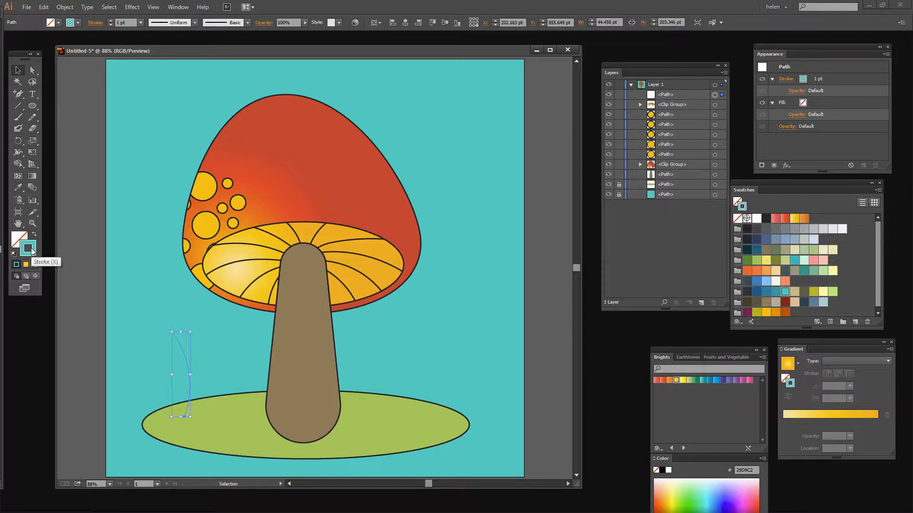
{"action": "left_click", "coordinate": [833, 292]}
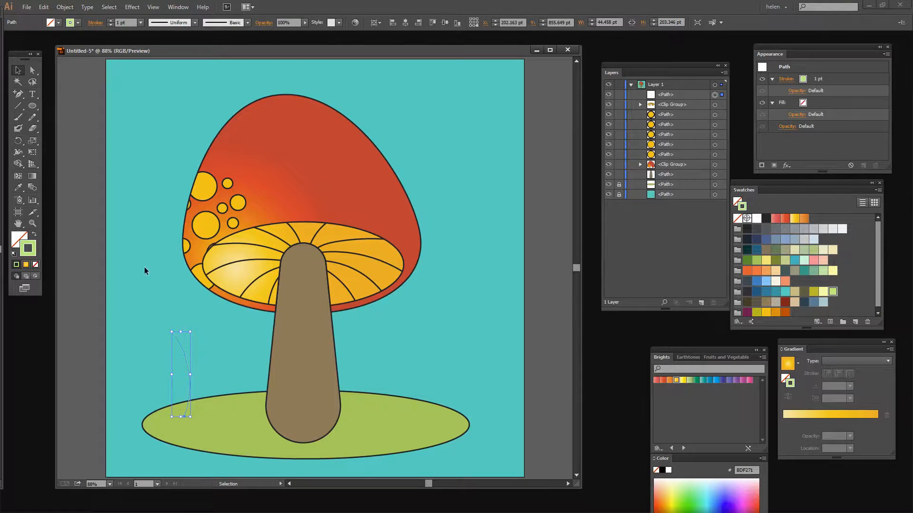
{"action": "left_click", "coordinate": [766, 218]}
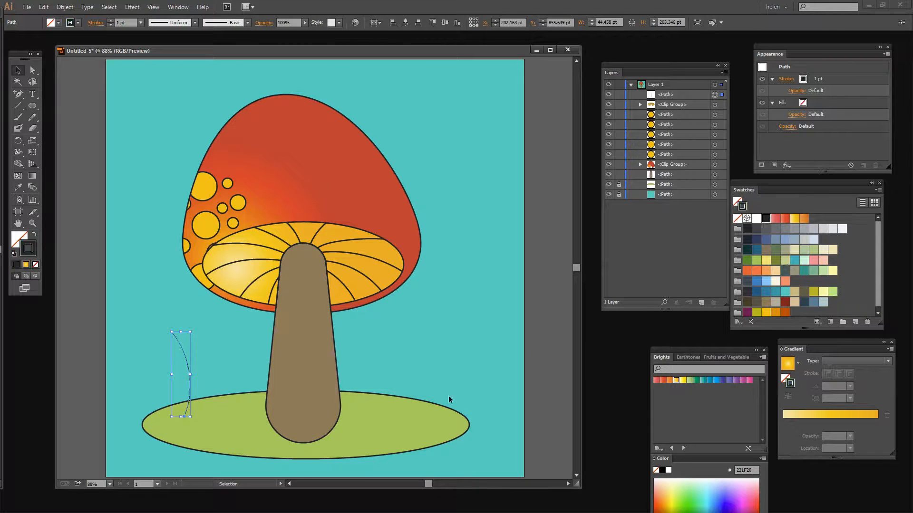
Step: Draw four more curved grass blades around the first one with the Pencil tool, undoing any misdrawn strokes
{"action": "left_click", "coordinate": [32, 117]}
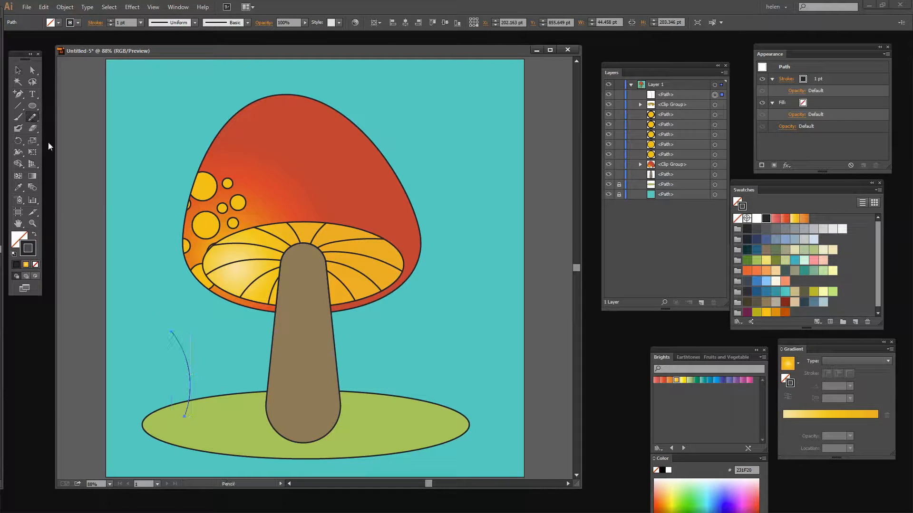
{"action": "left_click_drag", "start_coordinate": [200, 416], "coordinate": [193, 352]}
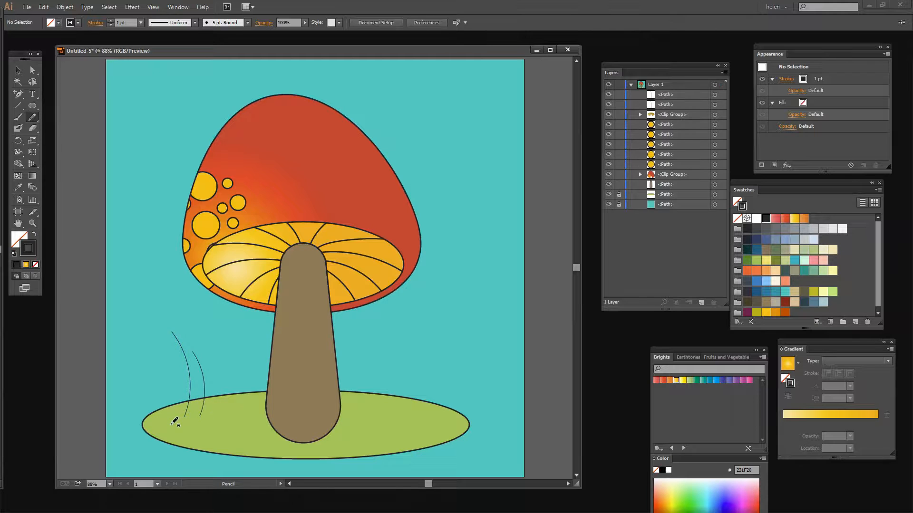
{"action": "left_click_drag", "start_coordinate": [178, 418], "coordinate": [145, 377]}
{"action": "left_click_drag", "start_coordinate": [207, 414], "coordinate": [230, 366]}
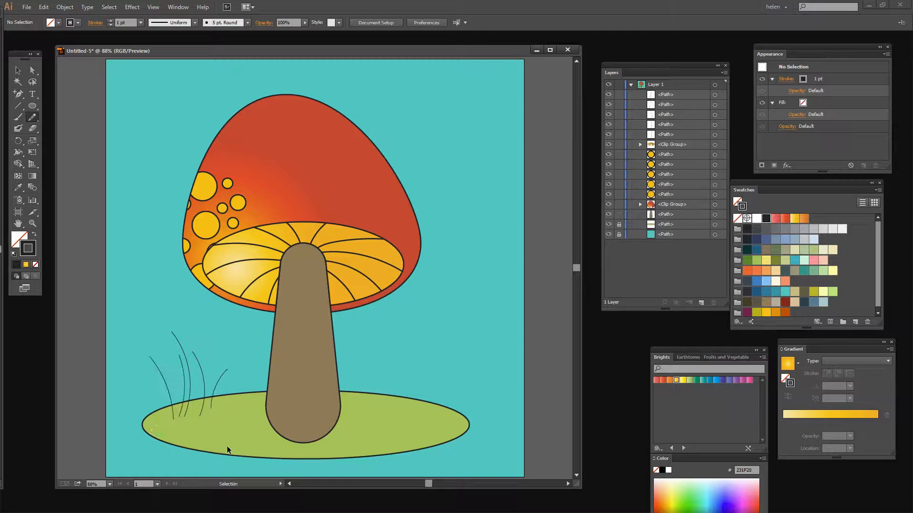
{"action": "key", "text": "ctrl+z"}
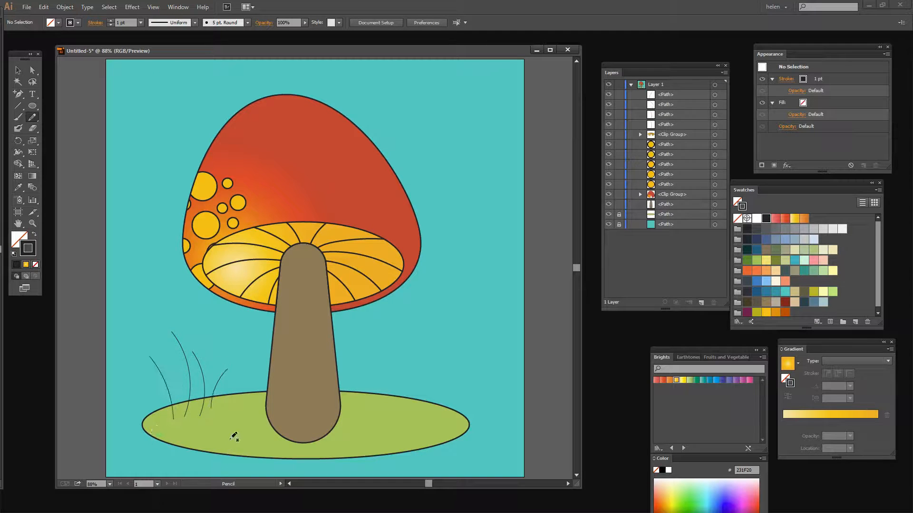
{"action": "left_click_drag", "start_coordinate": [181, 417], "coordinate": [166, 357]}
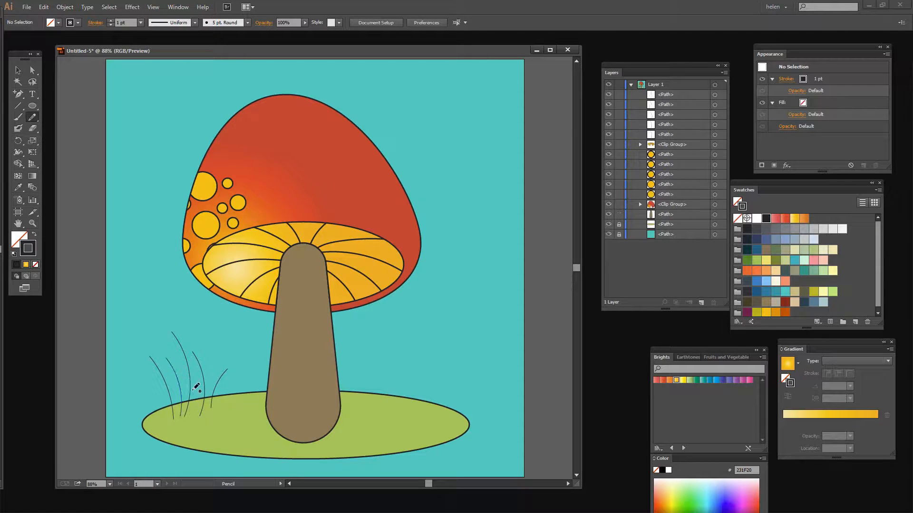
Step: Select the five grass blades, set their stroke to light green BDF271, and apply the triangular tapered width profile
{"action": "left_click", "coordinate": [18, 70]}
{"action": "left_click_drag", "start_coordinate": [247, 386], "coordinate": [247, 386]}
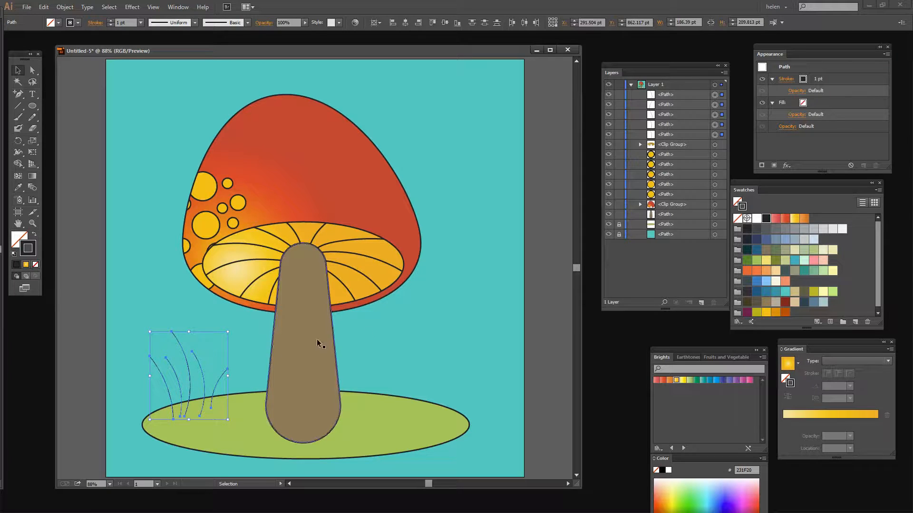
{"action": "left_click", "coordinate": [833, 293]}
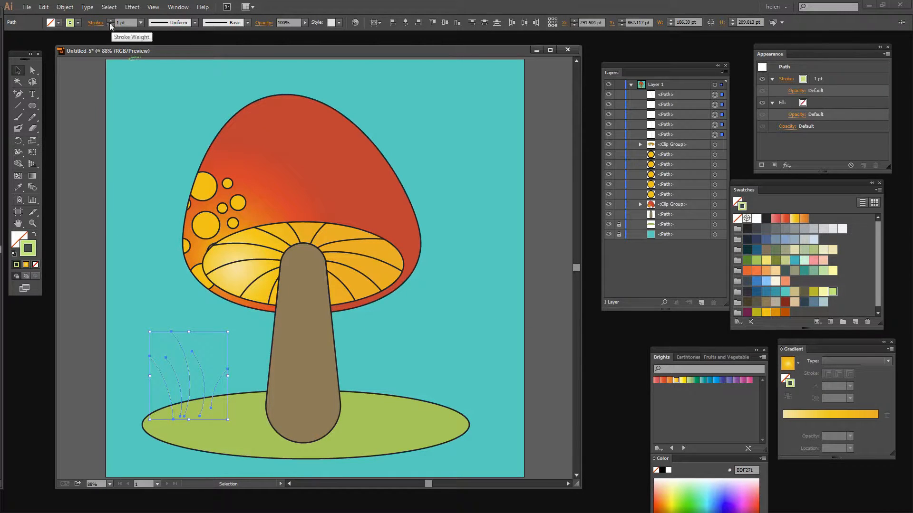
{"action": "left_click", "coordinate": [194, 23]}
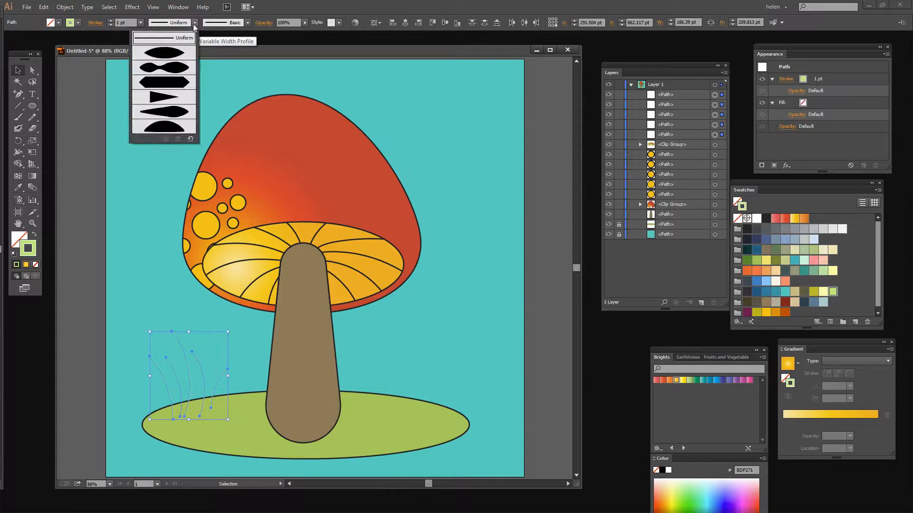
{"action": "left_click", "coordinate": [154, 98]}
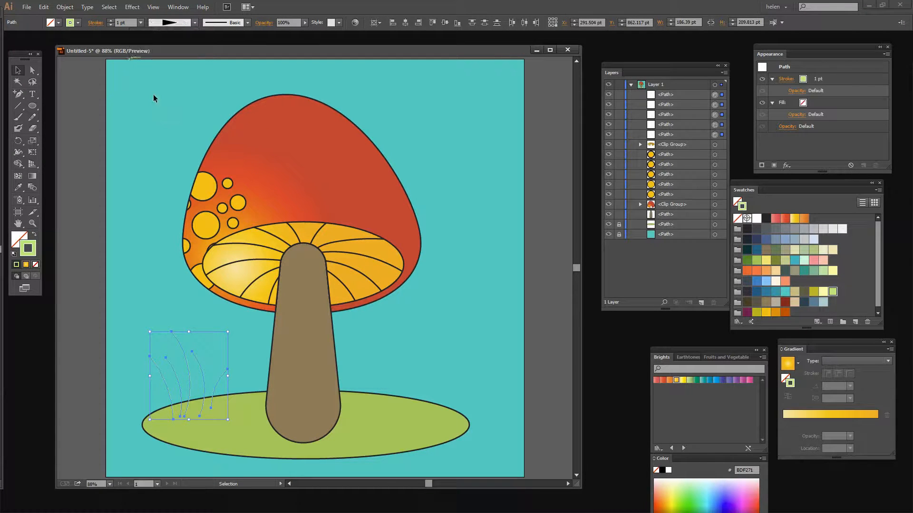
Step: Increase the stroke weight of the five grass blades to 22 pt
{"action": "left_click", "coordinate": [110, 21]}
{"action": "left_click", "coordinate": [111, 21]}
{"action": "left_click", "coordinate": [110, 22]}
{"action": "left_click", "coordinate": [110, 21]}
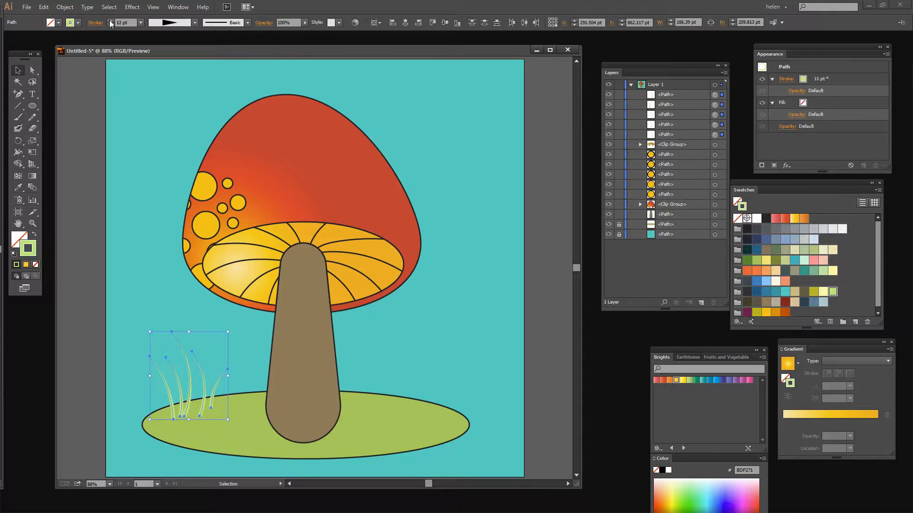
{"action": "left_click", "coordinate": [110, 21]}
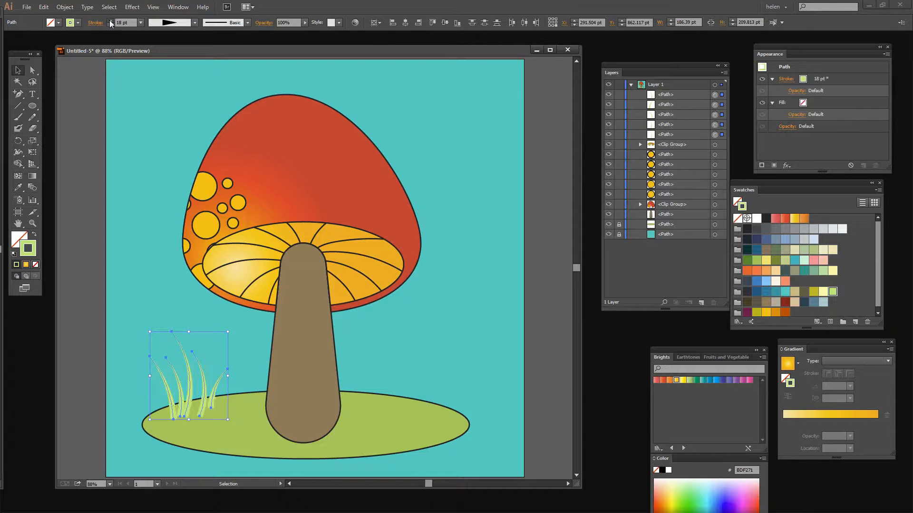
{"action": "left_click", "coordinate": [110, 22]}
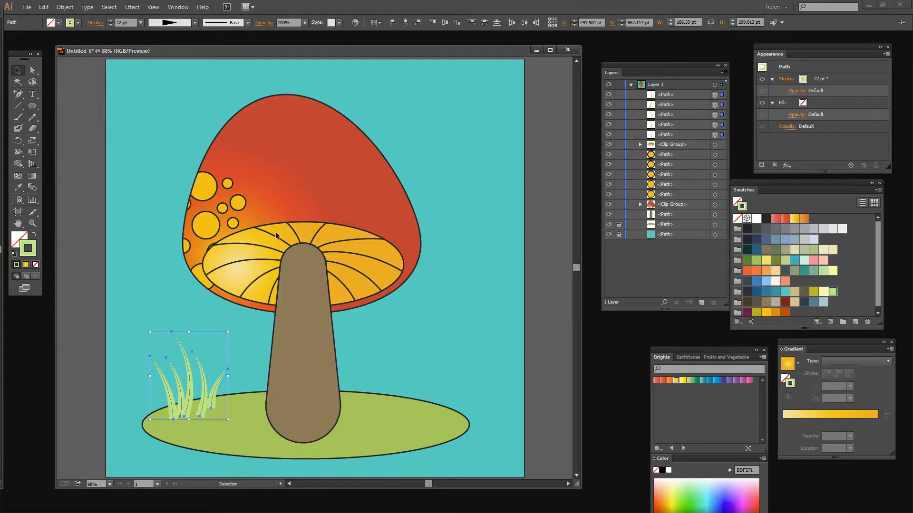
Step: Expand the appearance of the grass blades, give them a 3 pt black 231F20 outline, and deselect
{"action": "left_click", "coordinate": [63, 7]}
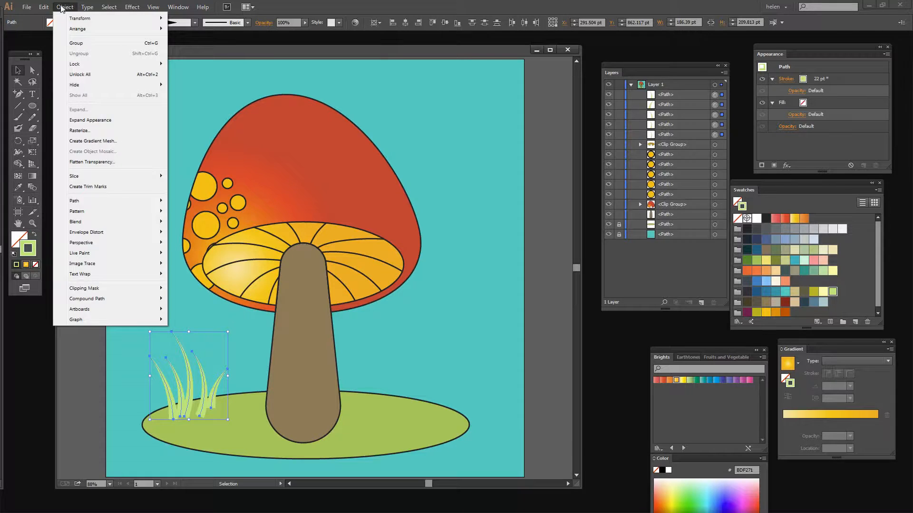
{"action": "left_click", "coordinate": [93, 123]}
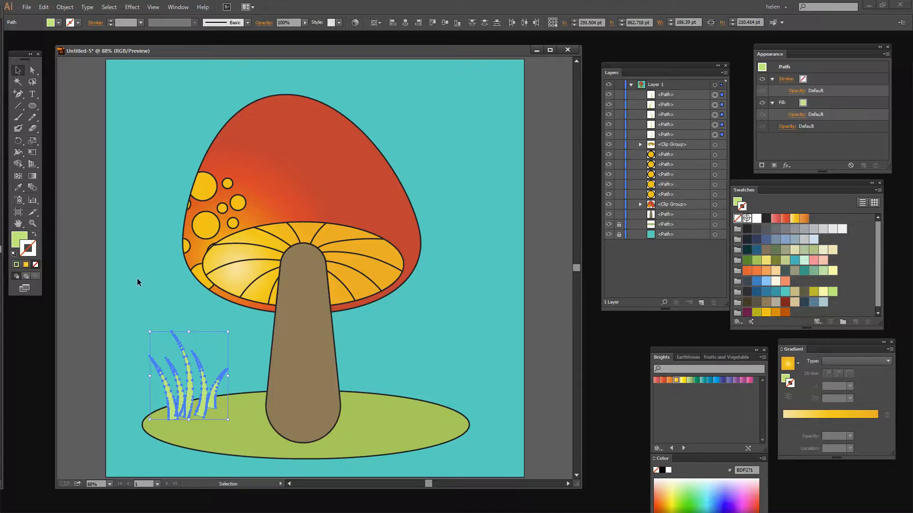
{"action": "left_click", "coordinate": [766, 218]}
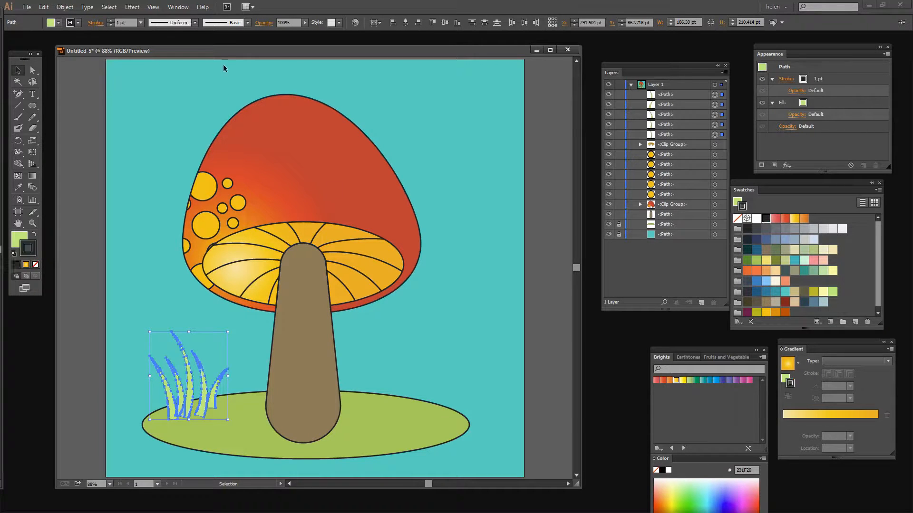
{"action": "left_click", "coordinate": [110, 21]}
{"action": "left_click", "coordinate": [111, 21]}
{"action": "left_click", "coordinate": [458, 362]}
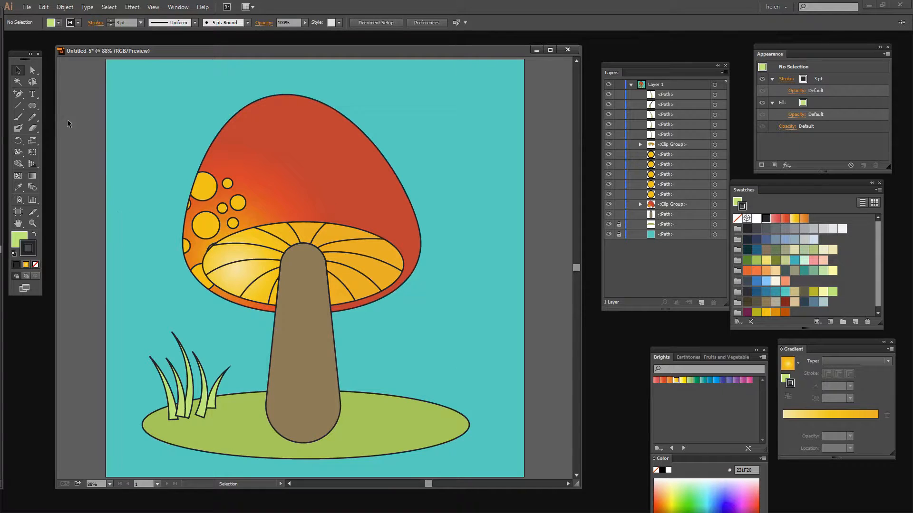
Step: Draw four separate circles of decreasing size in the sky to the right of the cap, the smallest two about 60 and 27 pt across
{"action": "left_click", "coordinate": [34, 105]}
{"action": "left_click_drag", "start_coordinate": [438, 104], "coordinate": [499, 183]}
{"action": "left_click_drag", "start_coordinate": [411, 157], "coordinate": [436, 182]}
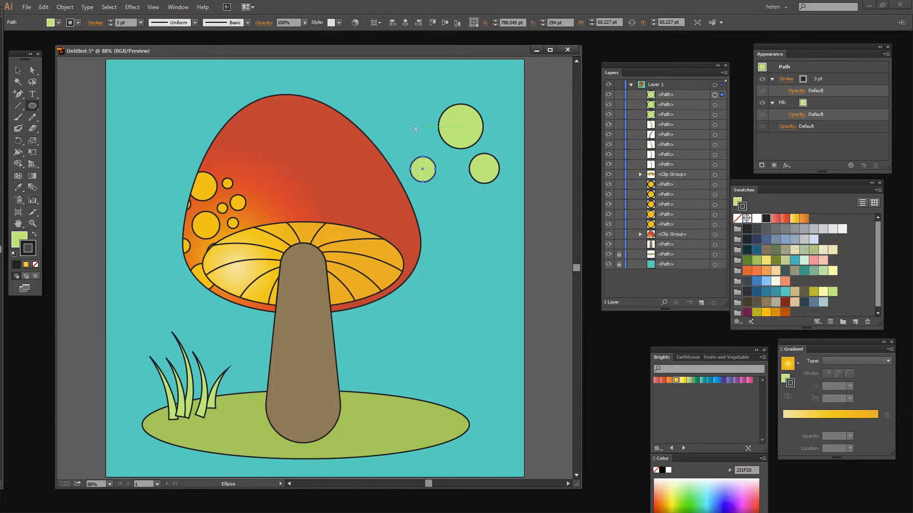
{"action": "left_click_drag", "start_coordinate": [416, 128], "coordinate": [426, 137]}
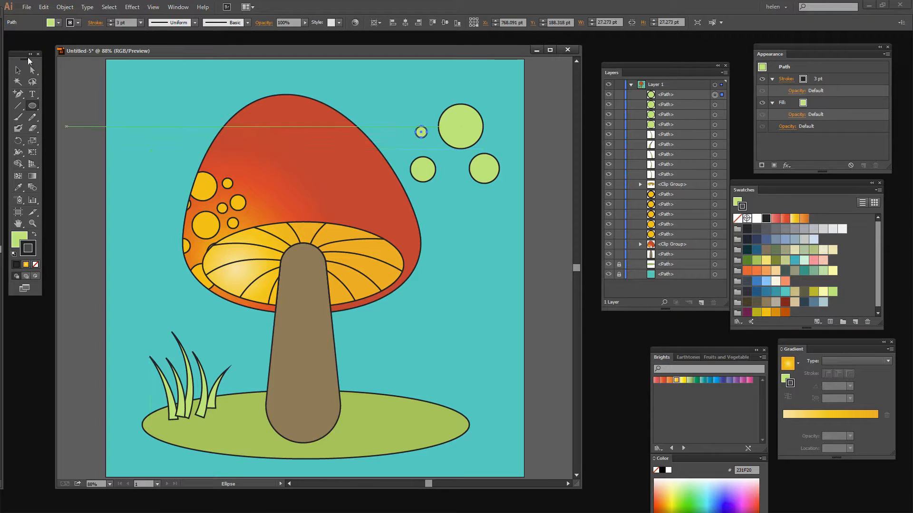
Step: Select all four sky circles and fill them with white FFFFFF
{"action": "left_click", "coordinate": [18, 69]}
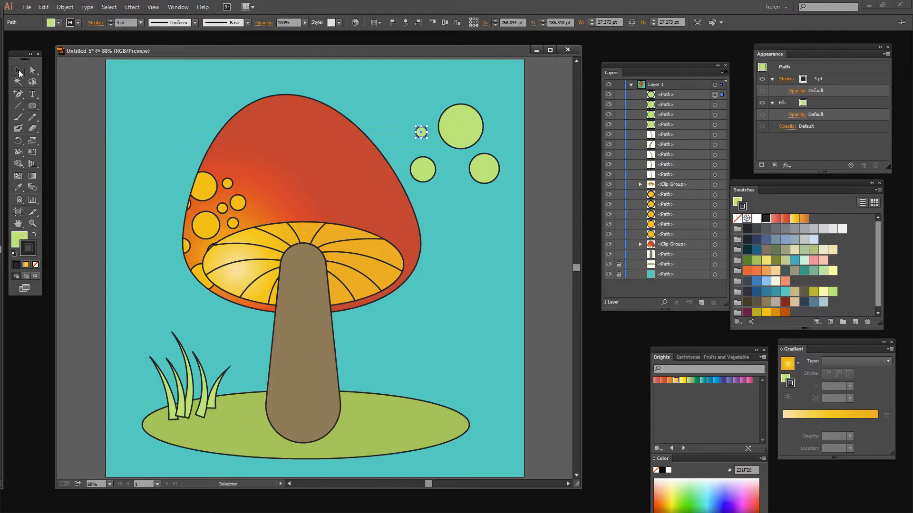
{"action": "left_click", "coordinate": [463, 132], "text": "shift"}
{"action": "left_click", "coordinate": [492, 176], "text": "shift"}
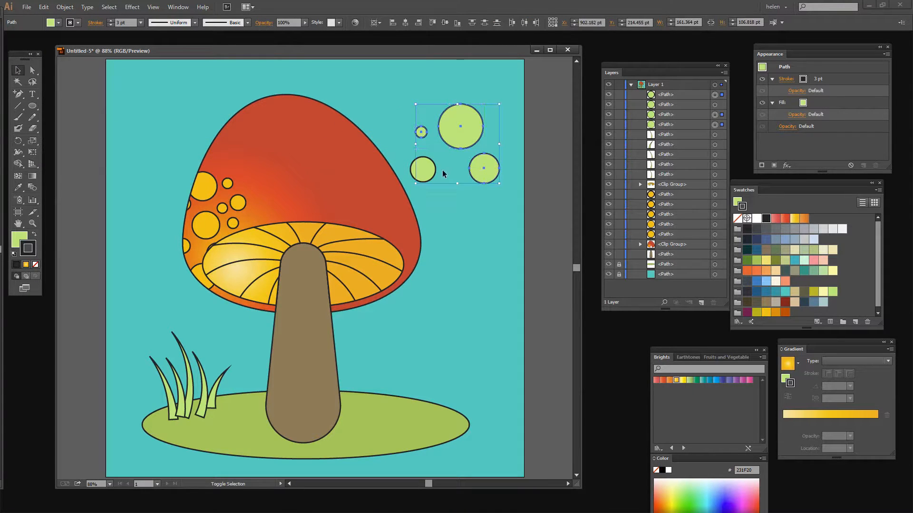
{"action": "left_click", "coordinate": [432, 175], "text": "shift"}
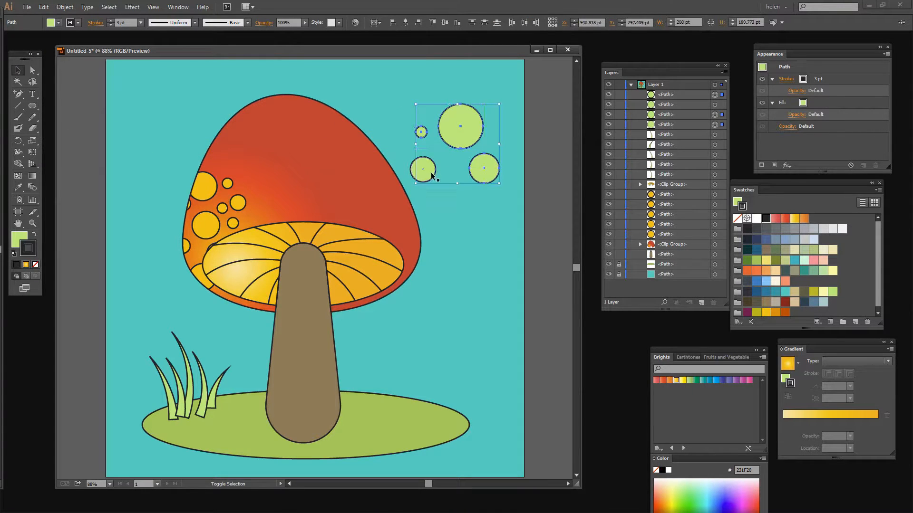
{"action": "left_click", "coordinate": [21, 239]}
{"action": "left_click", "coordinate": [756, 219]}
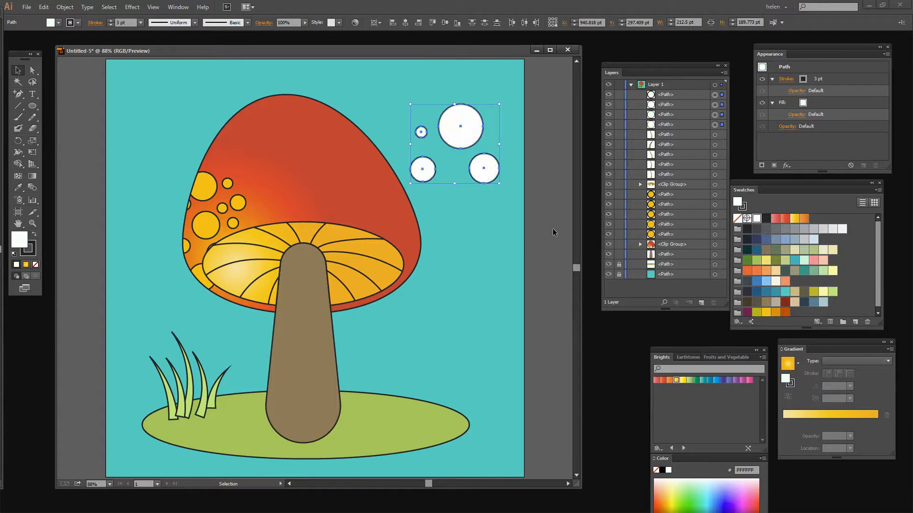
Step: Move the smaller white circles against the largest one so they overlap as a cloud cluster, and deselect
{"action": "left_click", "coordinate": [486, 227]}
{"action": "left_click", "coordinate": [492, 175]}
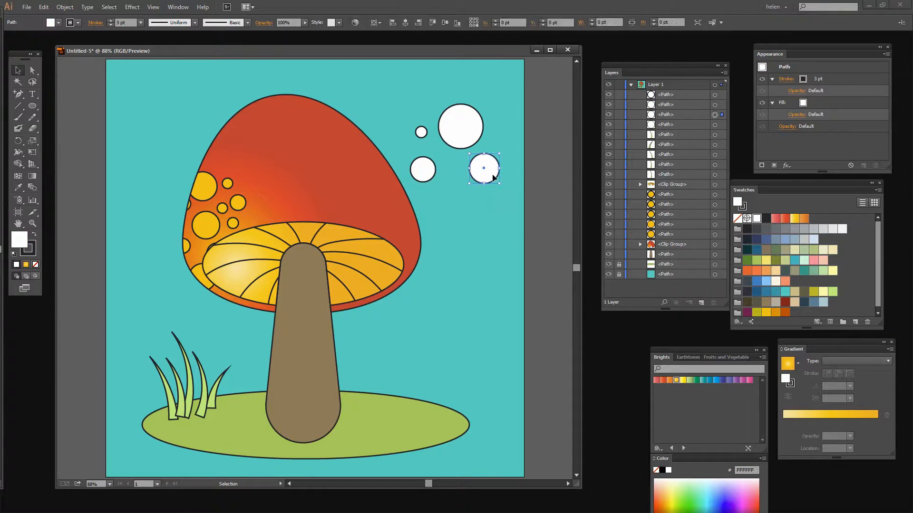
{"action": "left_click_drag", "start_coordinate": [493, 159], "coordinate": [492, 135]}
{"action": "left_click_drag", "start_coordinate": [418, 161], "coordinate": [442, 128]}
{"action": "left_click", "coordinate": [411, 165]}
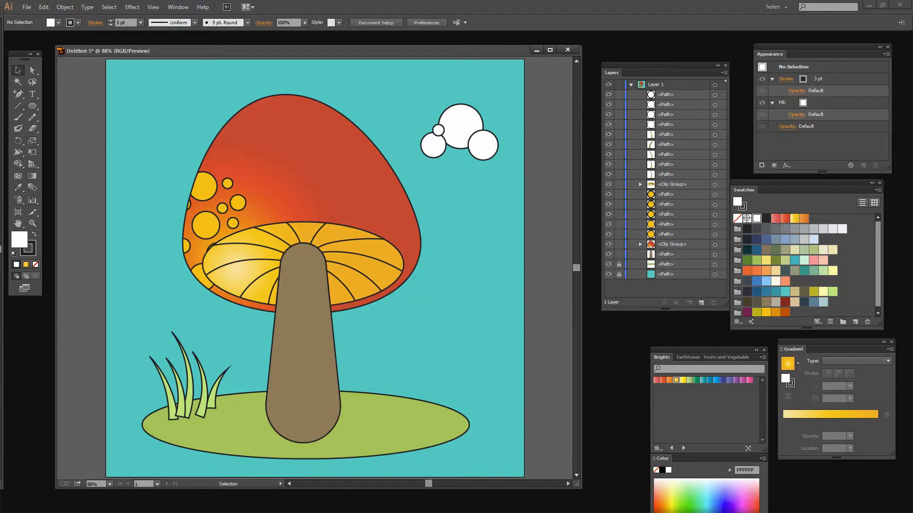
Step: Draw a white rounded rectangle about 150 x 36 pt across the base of the circle cluster
{"action": "left_click_drag", "start_coordinate": [35, 106], "coordinate": [70, 117]}
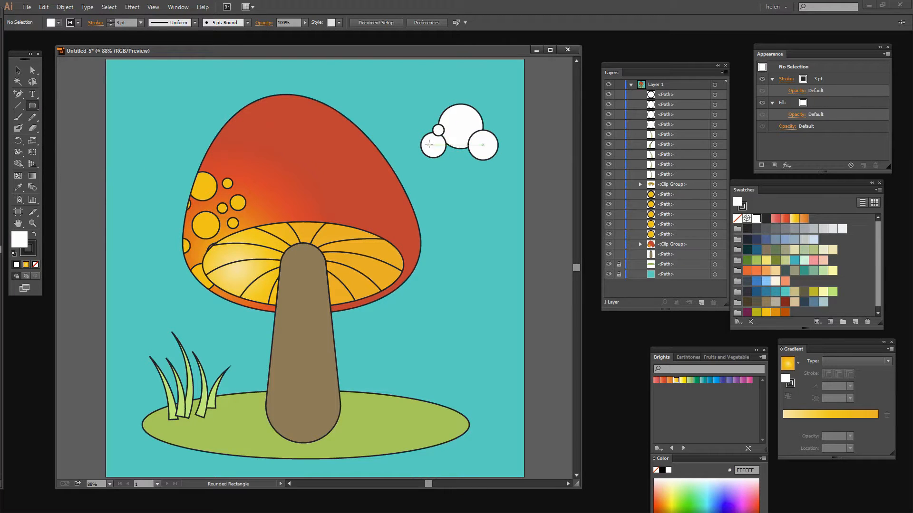
{"action": "left_click_drag", "start_coordinate": [428, 145], "coordinate": [491, 162]}
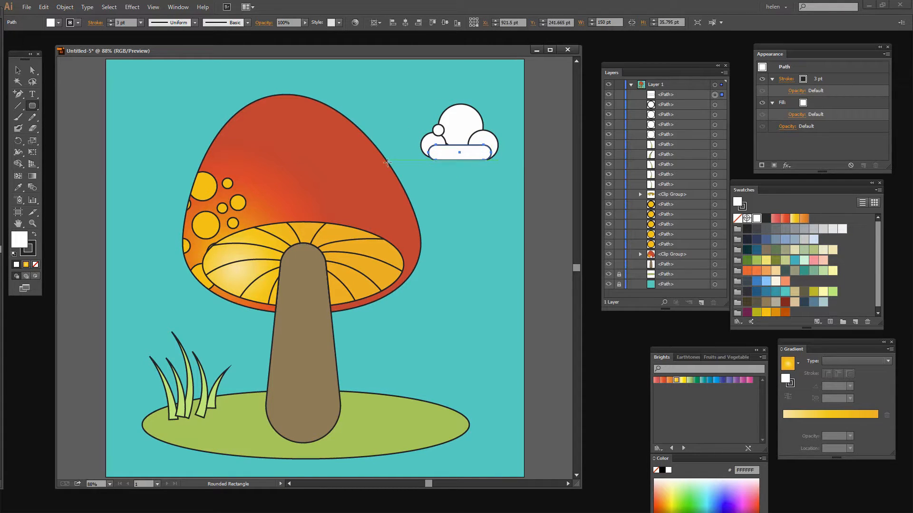
{"action": "key", "text": "v"}
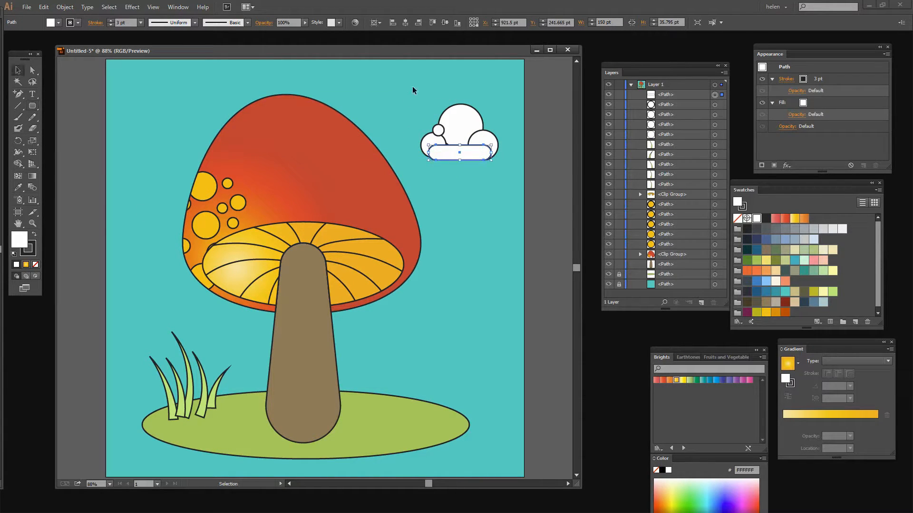
Step: Select the circles and rounded rectangle and merge their regions into one cloud outline with the Shape Builder tool
{"action": "left_click_drag", "start_coordinate": [407, 83], "coordinate": [509, 170]}
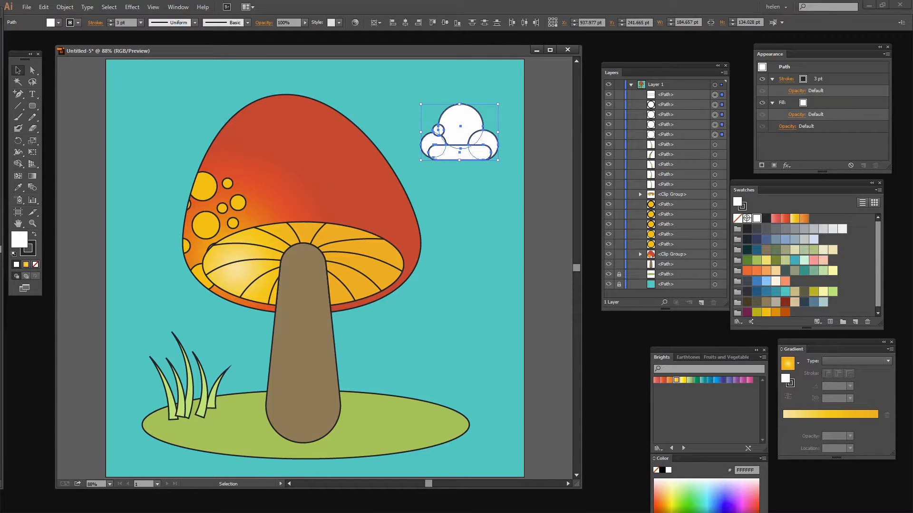
{"action": "left_click", "coordinate": [18, 164]}
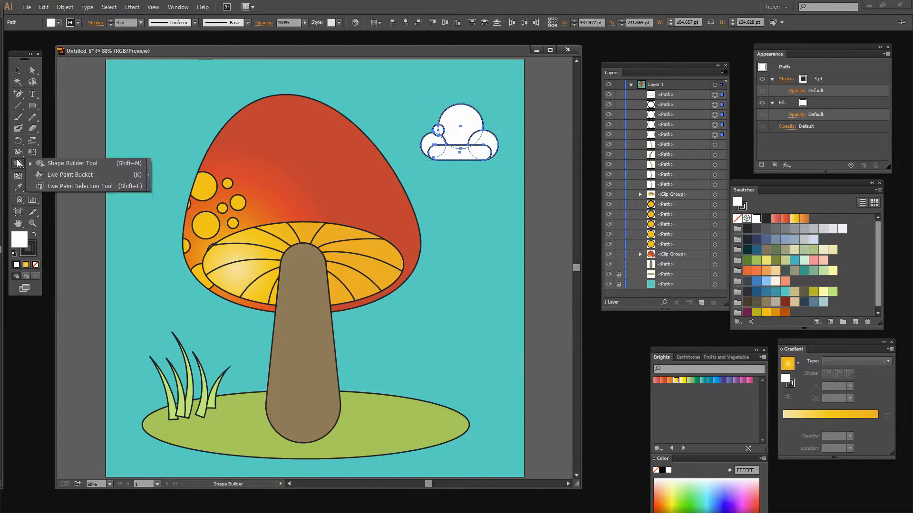
{"action": "left_click", "coordinate": [50, 164]}
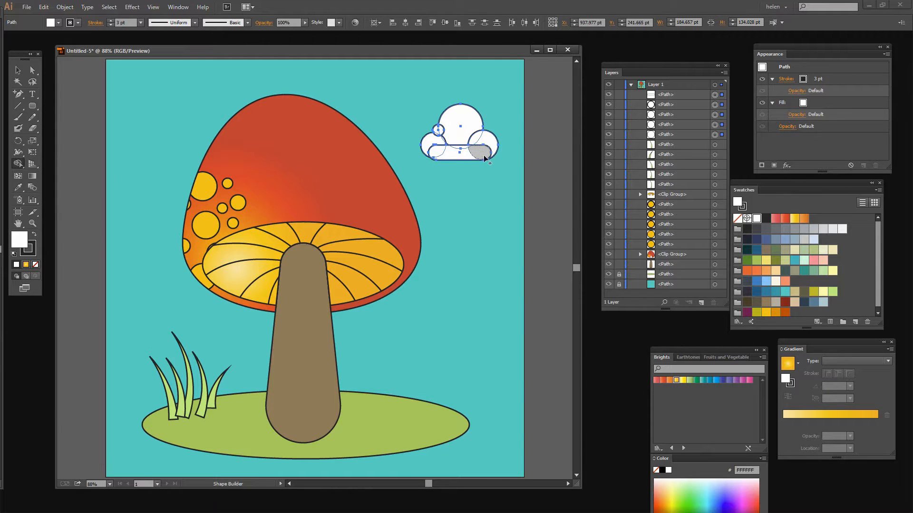
{"action": "mouse_move", "coordinate": [469, 157]}
{"action": "left_mouse_down"}
{"action": "mouse_move", "coordinate": [484, 140]}
{"action": "mouse_move", "coordinate": [462, 126]}
{"action": "mouse_move", "coordinate": [461, 158]}
{"action": "left_mouse_up"}
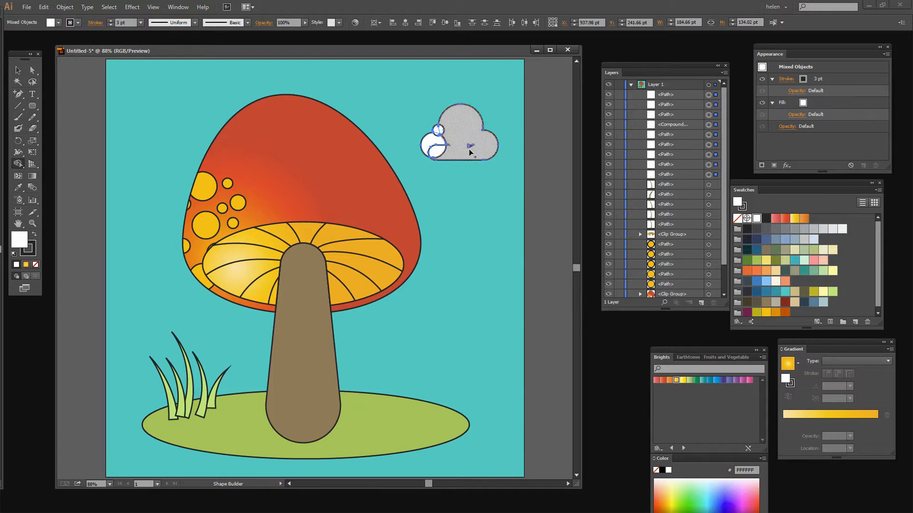
{"action": "left_click", "coordinate": [471, 147]}
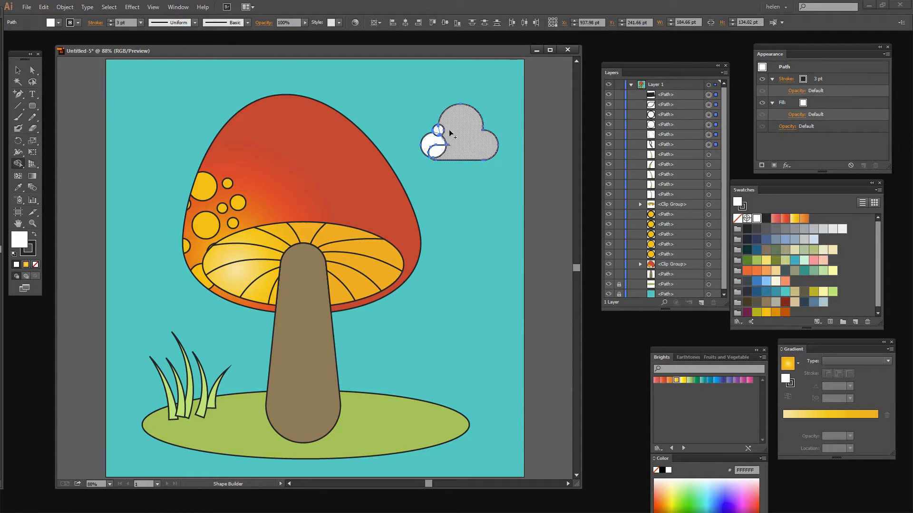
{"action": "mouse_move", "coordinate": [438, 131]}
{"action": "left_mouse_down"}
{"action": "mouse_move", "coordinate": [432, 147]}
{"action": "mouse_move", "coordinate": [445, 143]}
{"action": "left_mouse_up"}
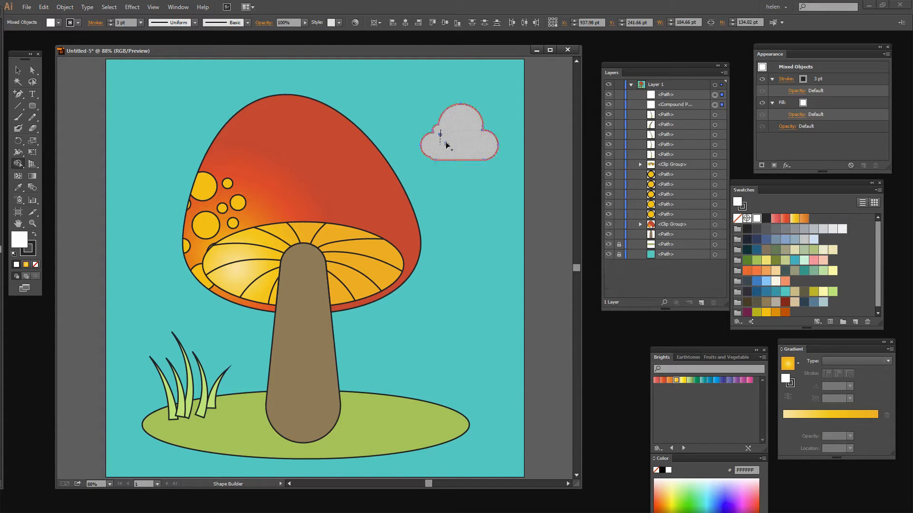
{"action": "left_click", "coordinate": [443, 146]}
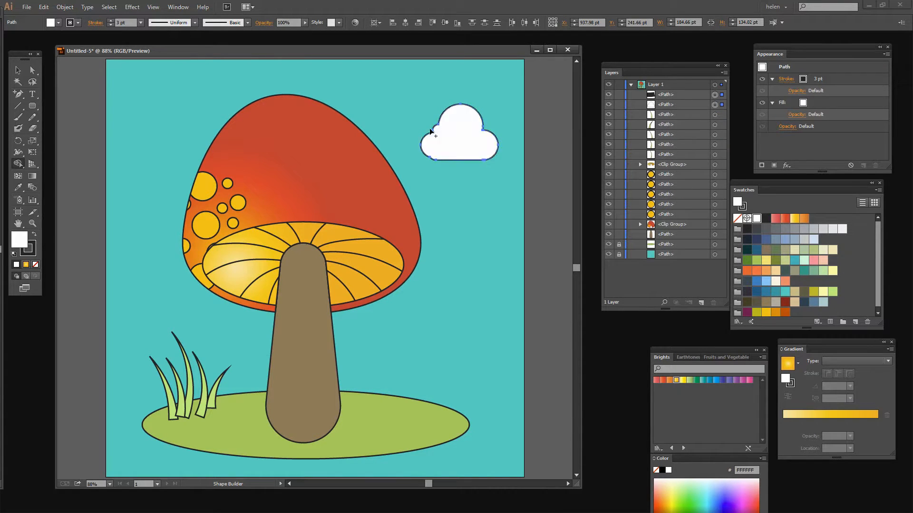
Step: Duplicate the cloud, scale the copy down, and place it overlapping the original's lower right edge
{"action": "left_click", "coordinate": [18, 73]}
{"action": "left_click", "coordinate": [451, 231]}
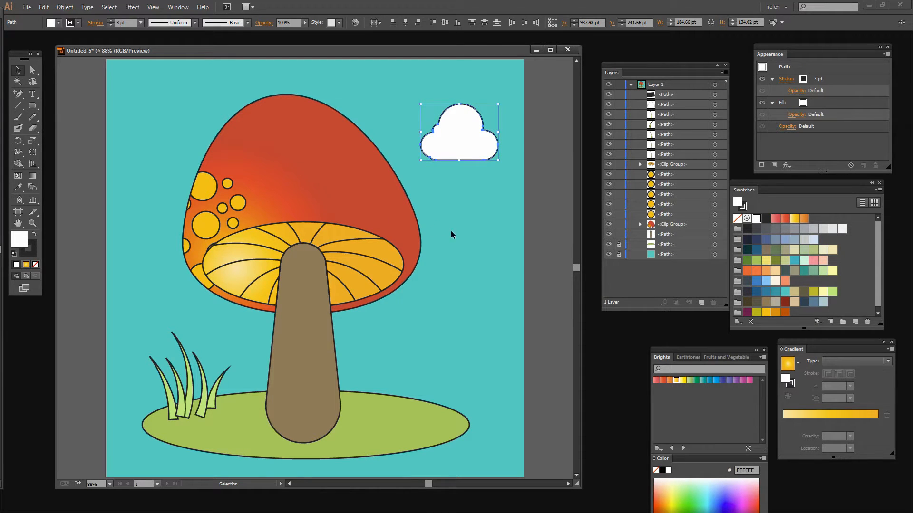
{"action": "left_click", "coordinate": [454, 152]}
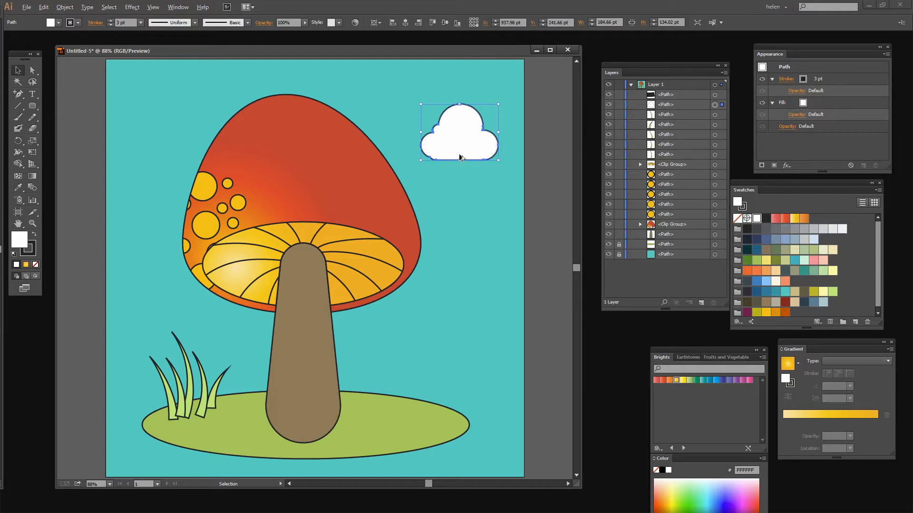
{"action": "left_click_drag", "start_coordinate": [441, 158], "coordinate": [452, 183]}
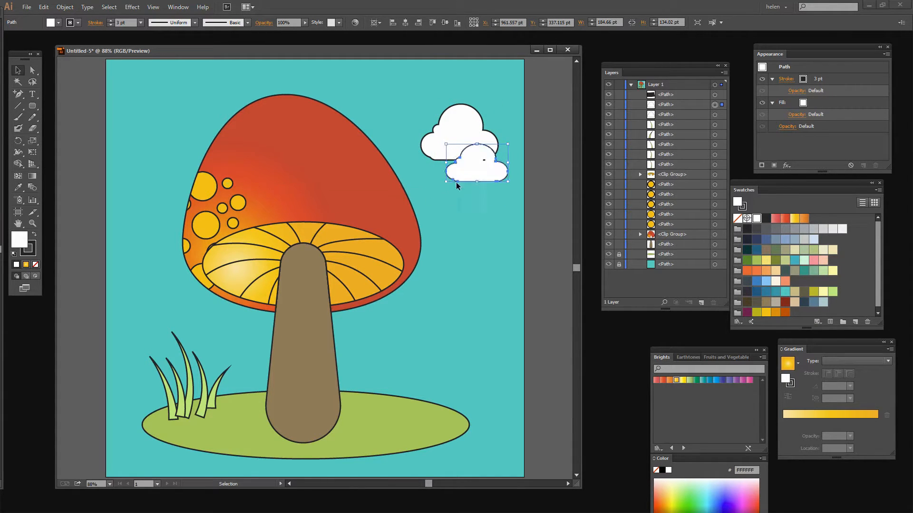
Step: Copy the large cloud to the cap's left side, enlarge it to about 209 x 151 pt, place it behind the mushroom, and deselect
{"action": "left_click", "coordinate": [447, 130]}
{"action": "left_click_drag", "start_coordinate": [447, 130], "coordinate": [156, 189]}
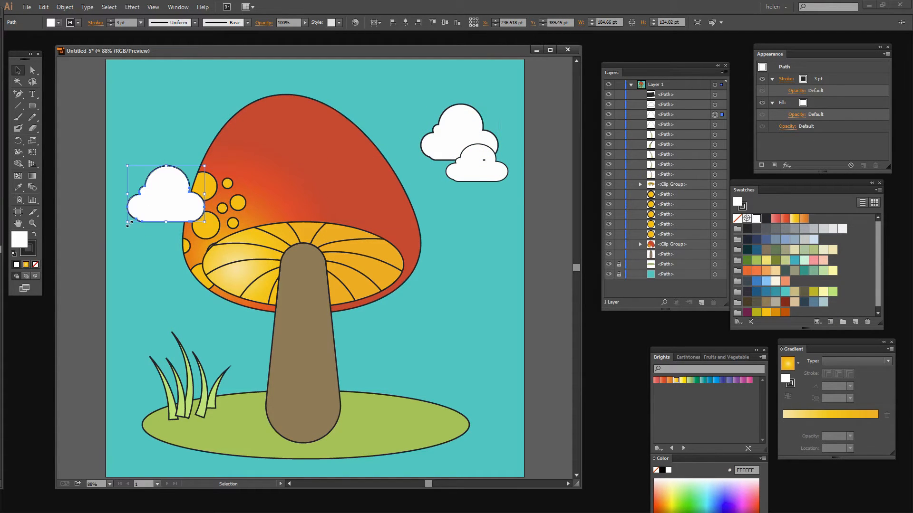
{"action": "left_click_drag", "start_coordinate": [127, 223], "coordinate": [117, 229]}
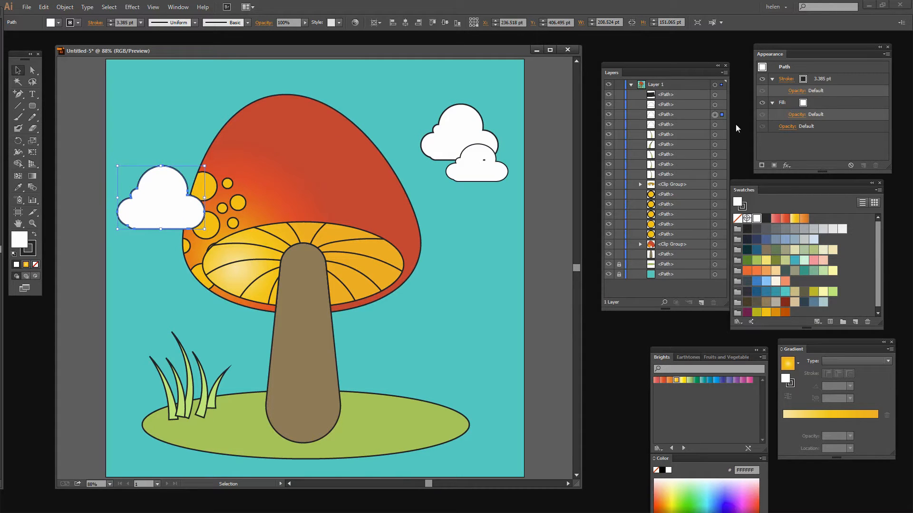
{"action": "left_click_drag", "start_coordinate": [696, 116], "coordinate": [703, 257]}
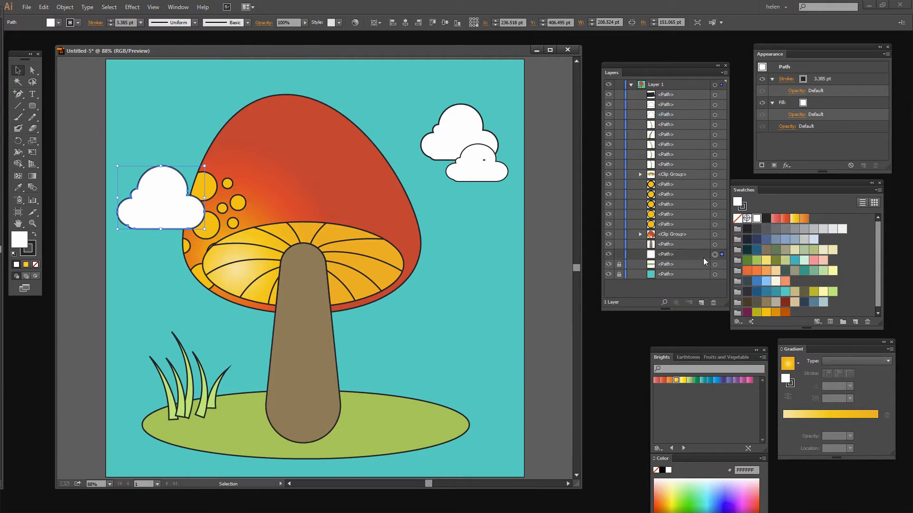
{"action": "left_click", "coordinate": [490, 321]}
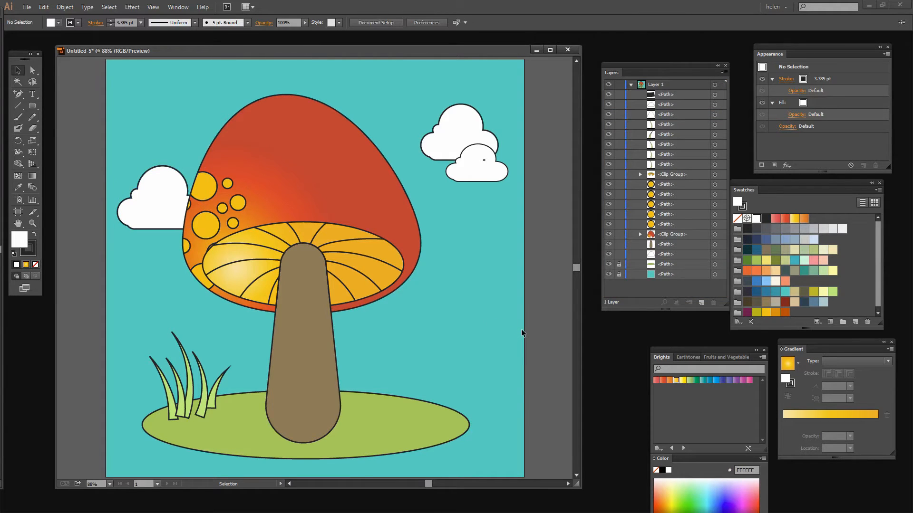